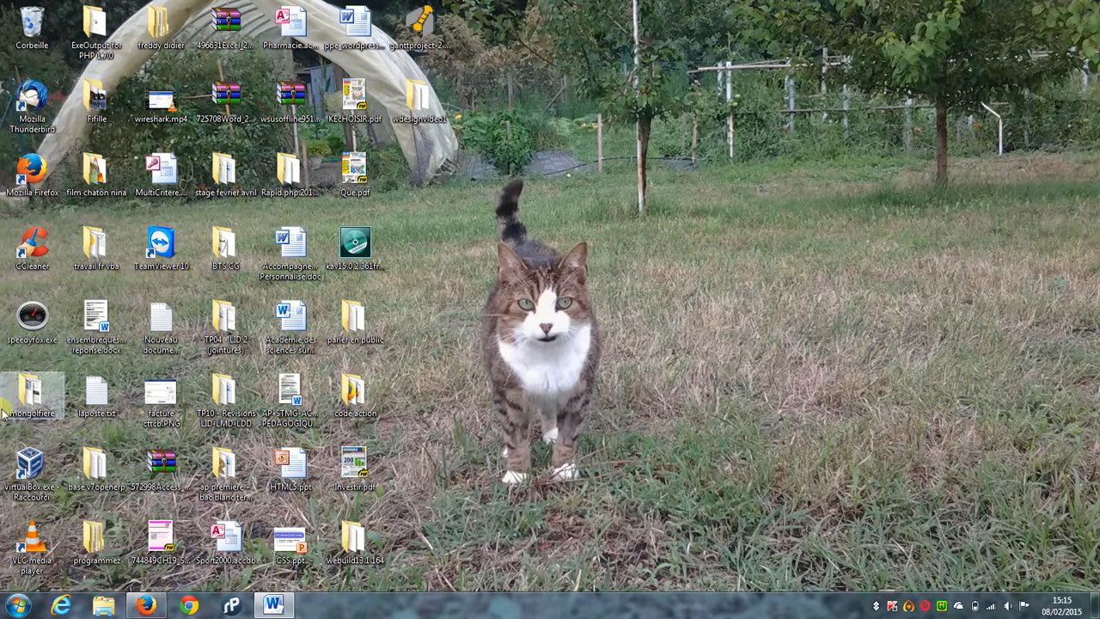
Launch Win'Design and wait for its empty workspace.
{"action": "left_click", "coordinate": [18, 606]}
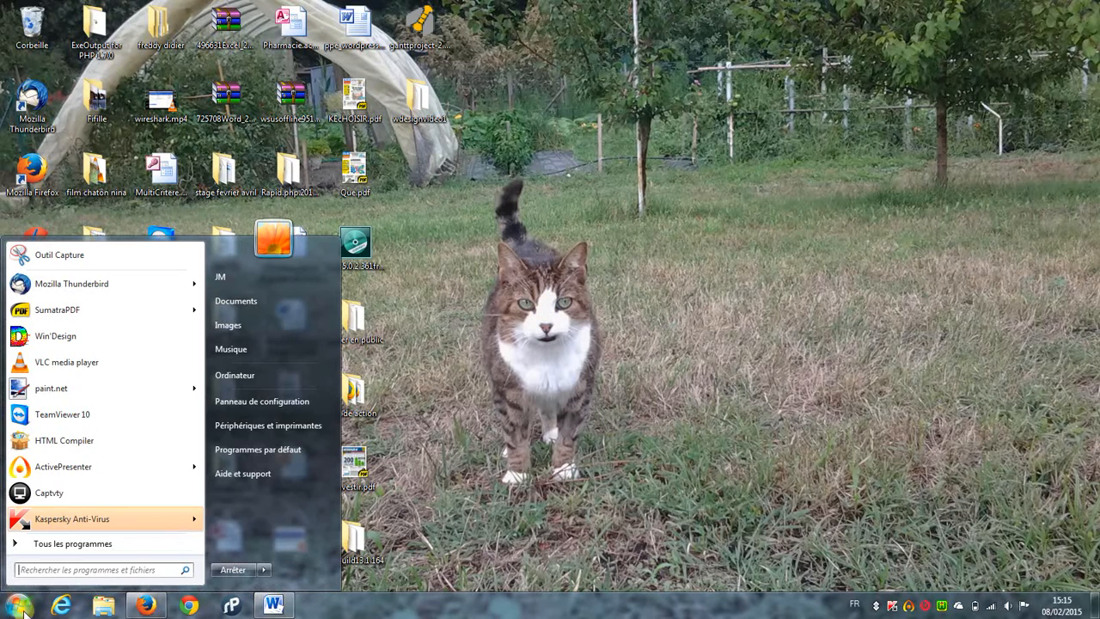
{"action": "left_click", "coordinate": [58, 336]}
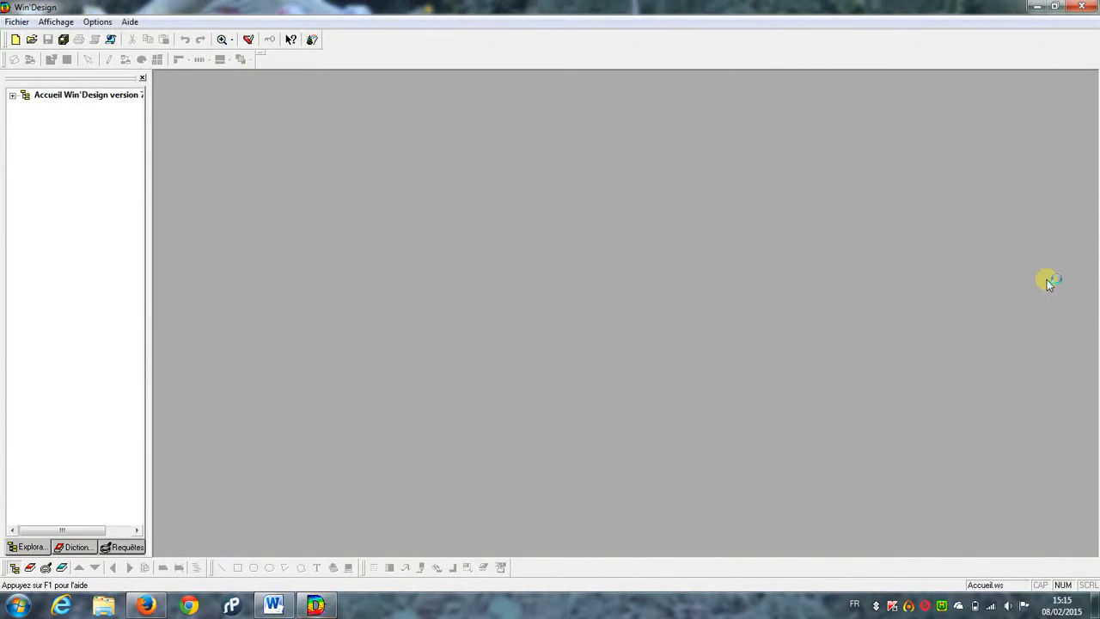
{"action": "left_click", "coordinate": [778, 156]}
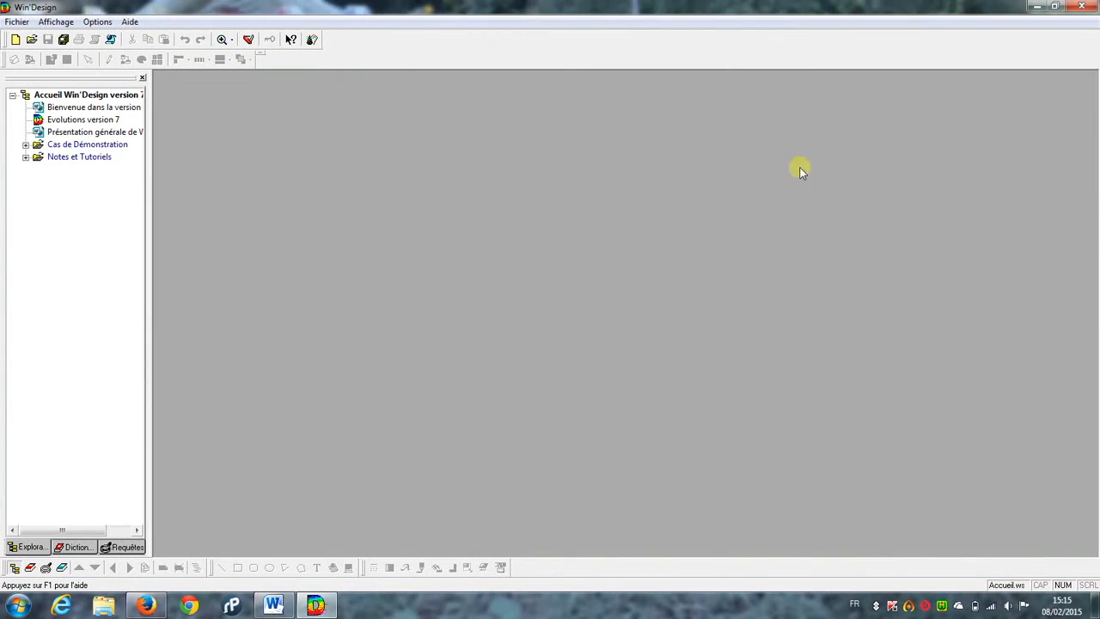
Create a new Database diagram of type Modèle Conceptuel des Données and maximize its window.
{"action": "left_click", "coordinate": [15, 39]}
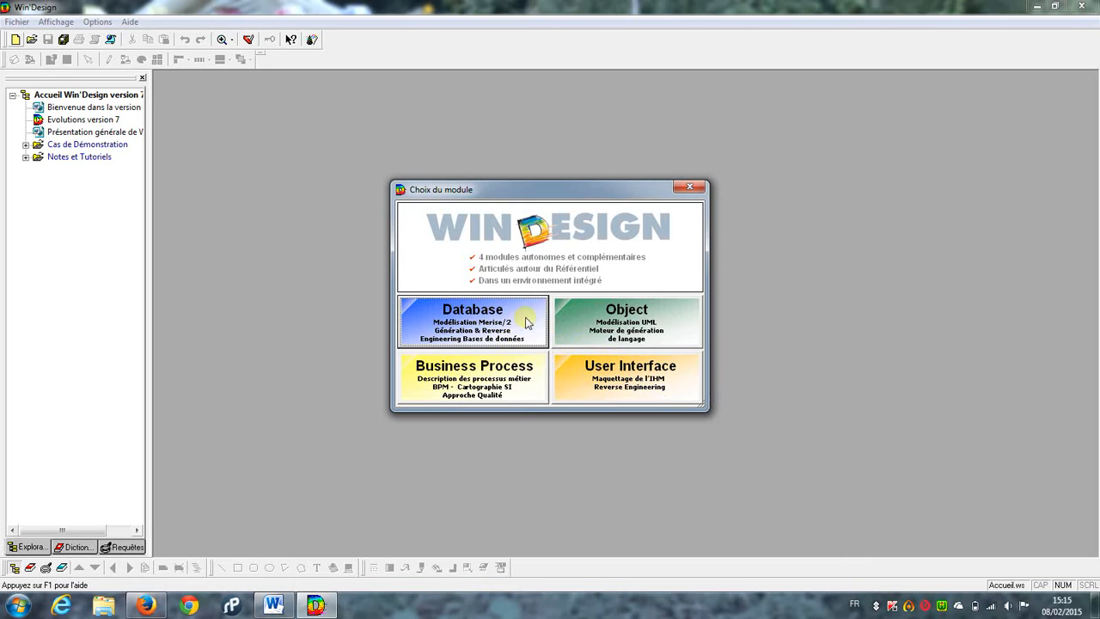
{"action": "left_click", "coordinate": [475, 323]}
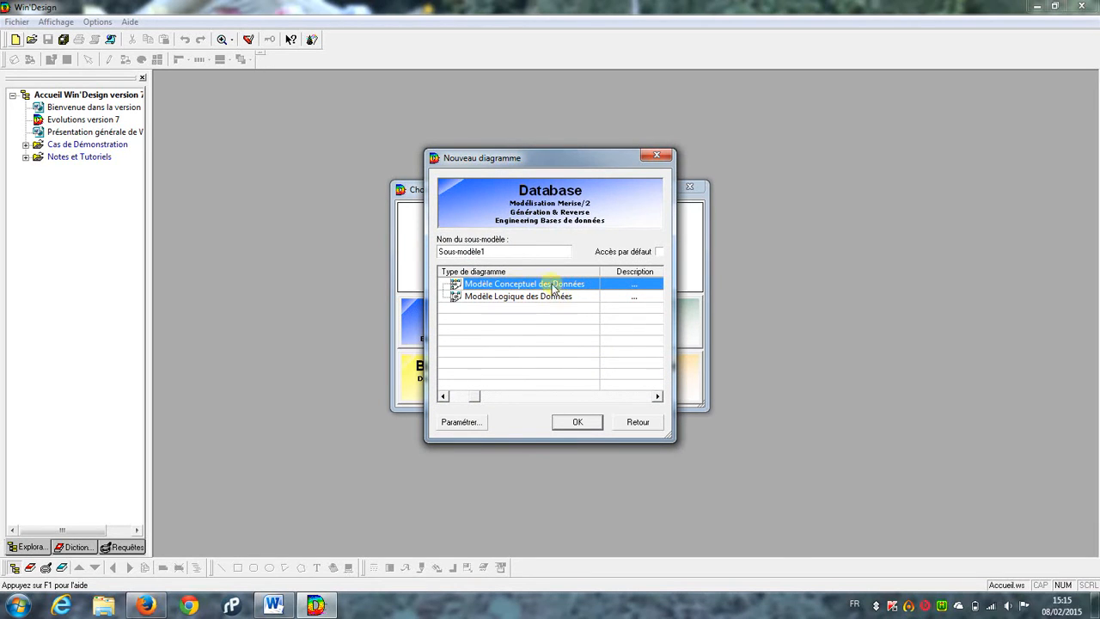
{"action": "left_click", "coordinate": [578, 421]}
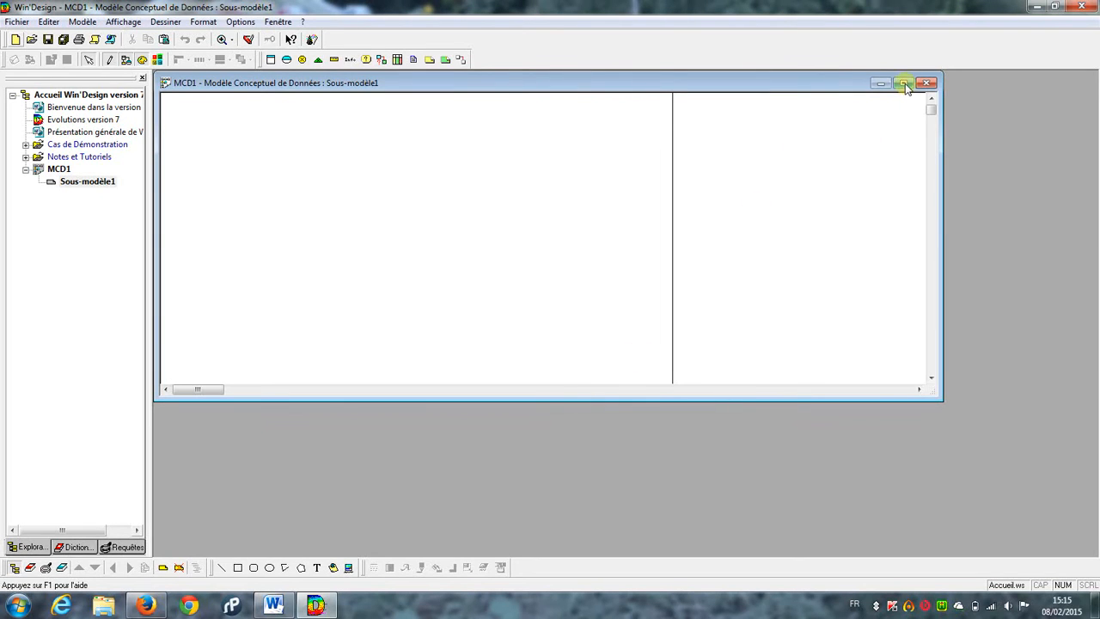
{"action": "left_click", "coordinate": [903, 83]}
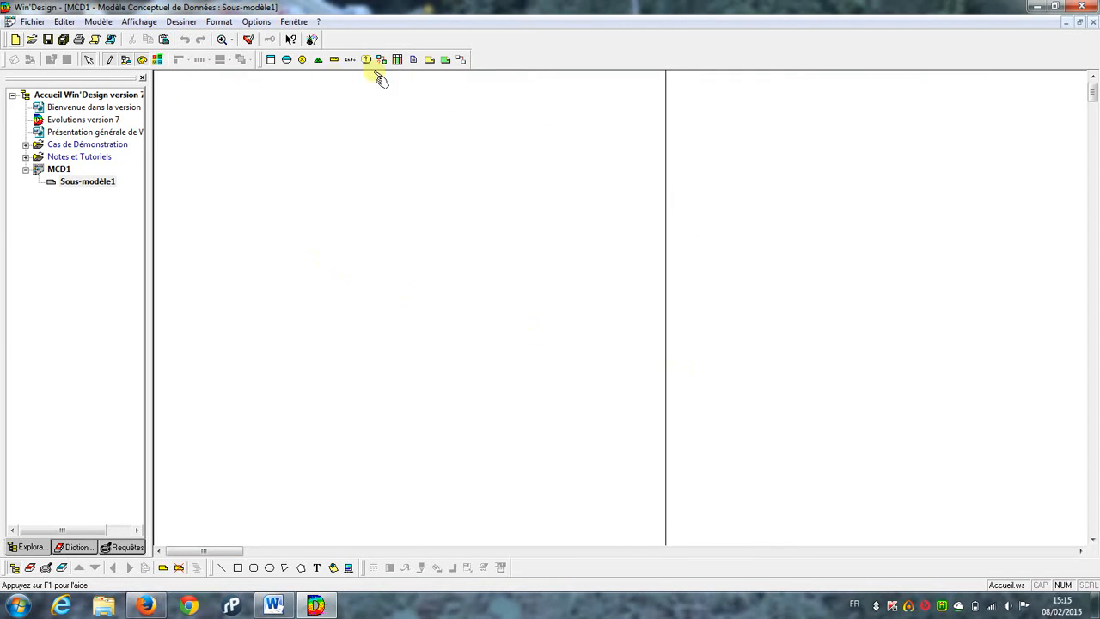
{"action": "left_click", "coordinate": [455, 66]}
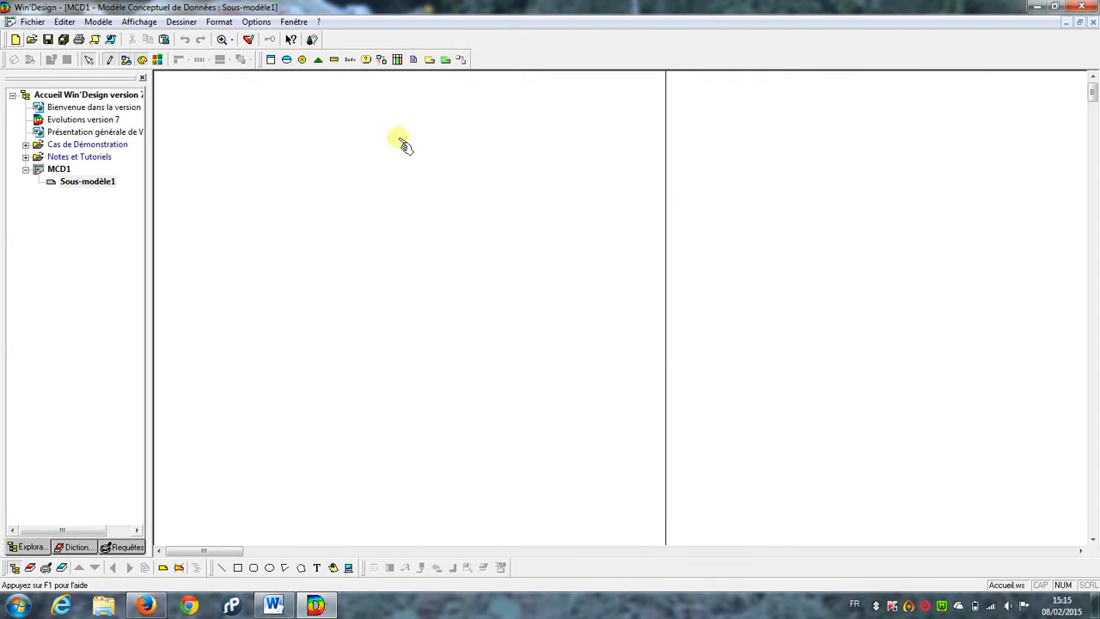
Place an entity in the upper-left part of the diagram and name it CLIENT.
{"action": "left_click", "coordinate": [271, 61]}
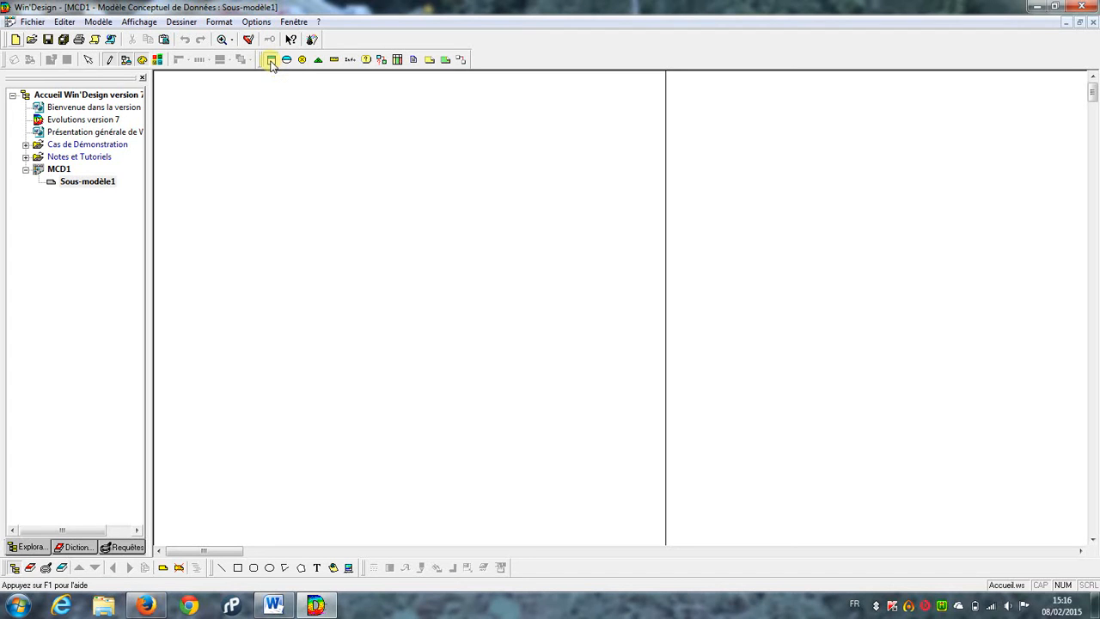
{"action": "left_click", "coordinate": [250, 137]}
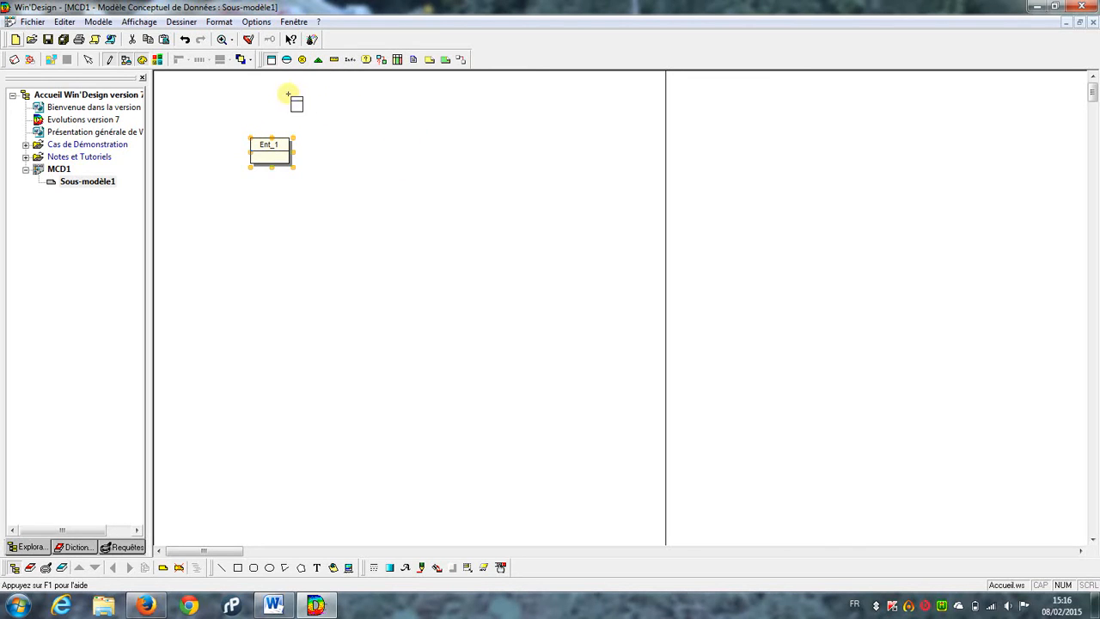
{"action": "left_click", "coordinate": [89, 60]}
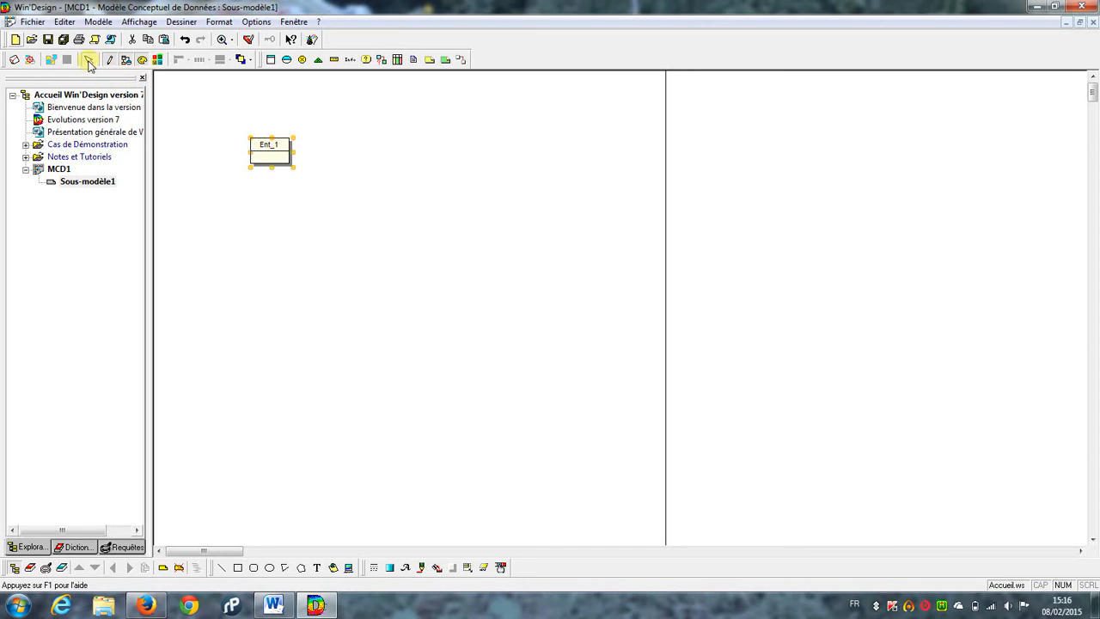
{"action": "double_click", "coordinate": [271, 152]}
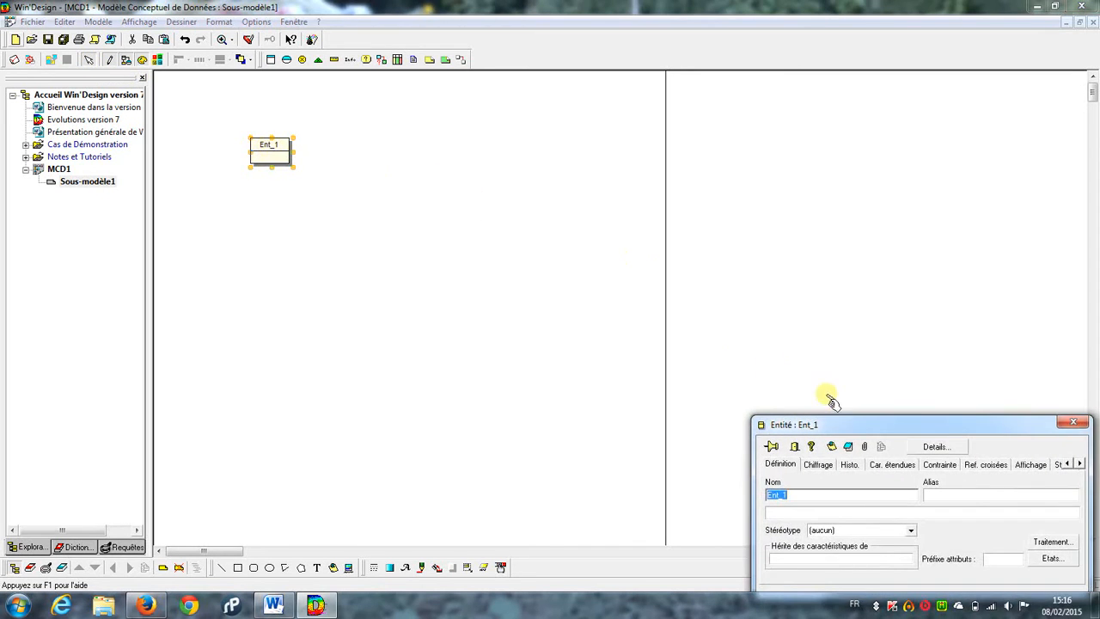
{"action": "left_click_drag", "start_coordinate": [841, 426], "coordinate": [537, 183]}
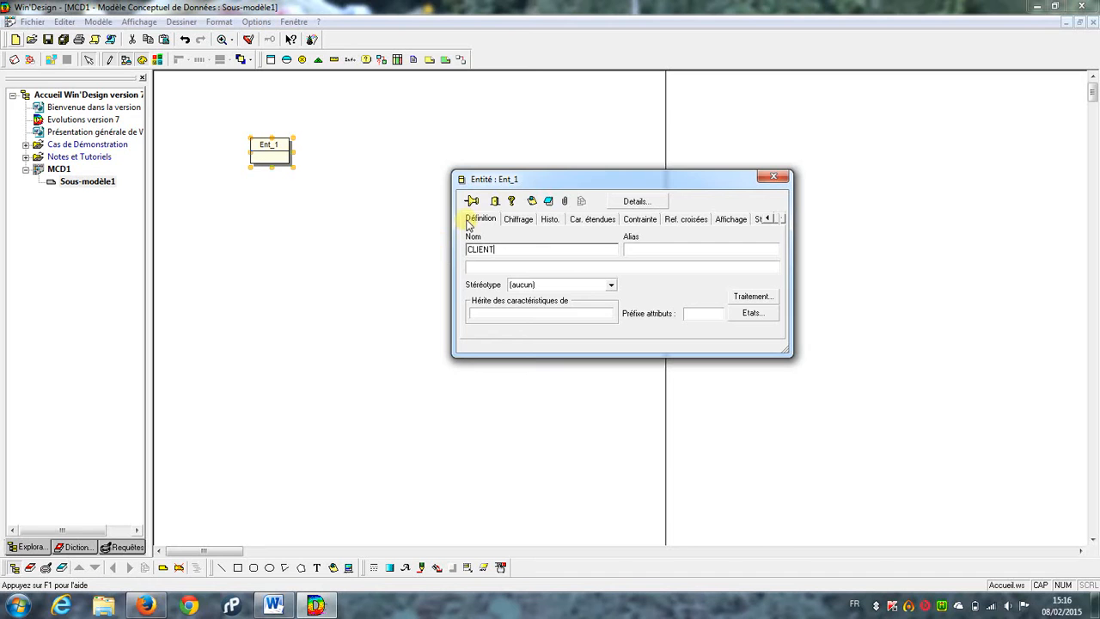
Create the idClient property in the CLIENT entity as an identifier with the numeric type Entier.
{"action": "left_click", "coordinate": [635, 201]}
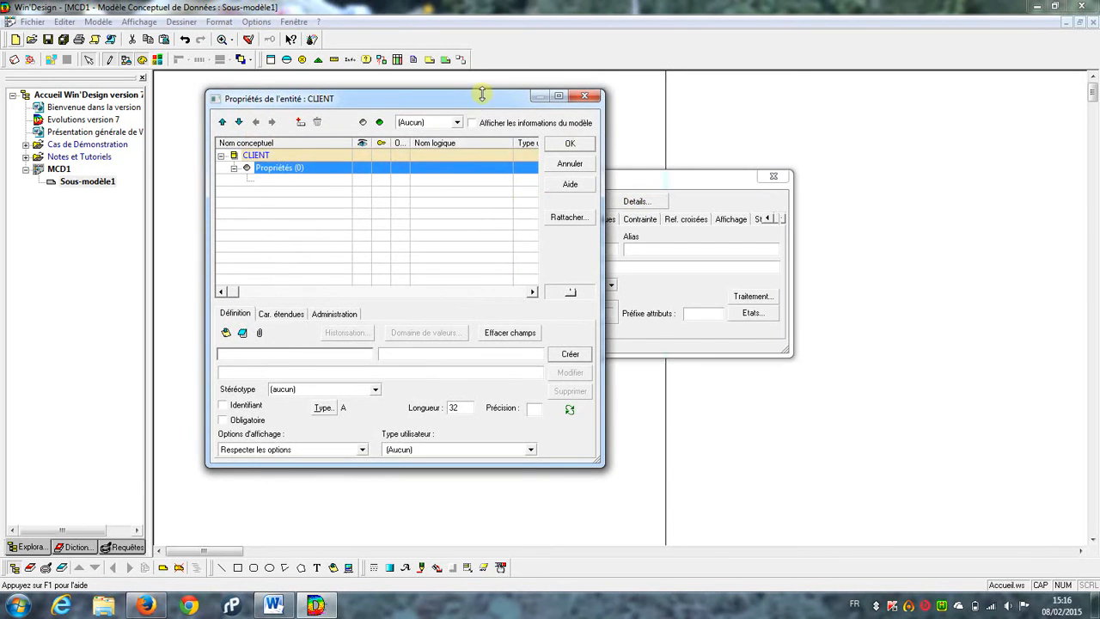
{"action": "left_click_drag", "start_coordinate": [478, 94], "coordinate": [560, 94]}
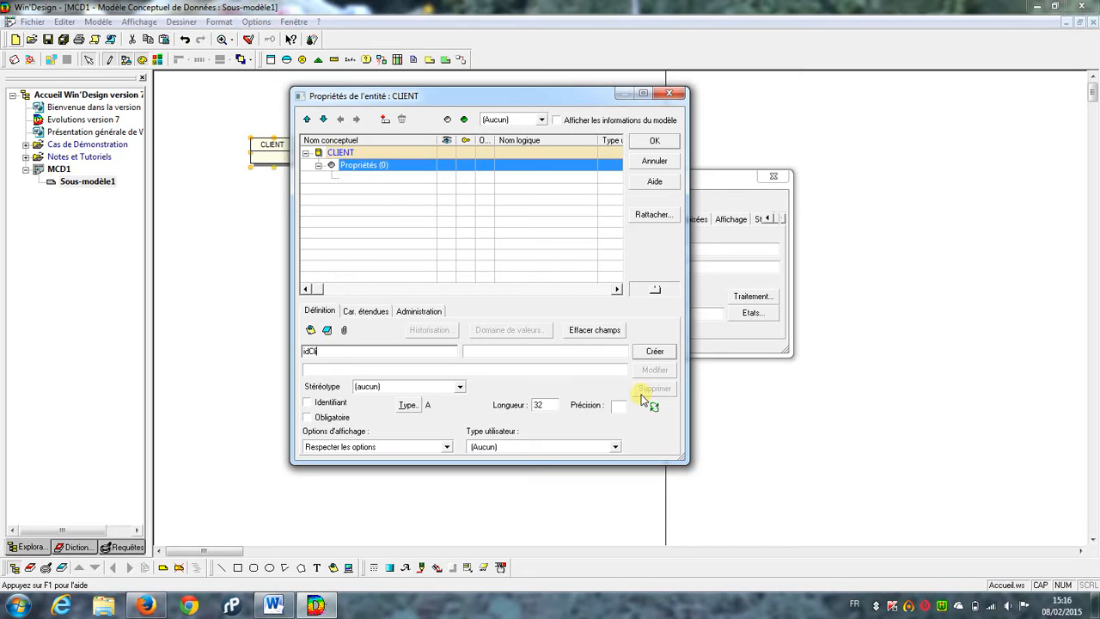
{"action": "left_click", "coordinate": [343, 403]}
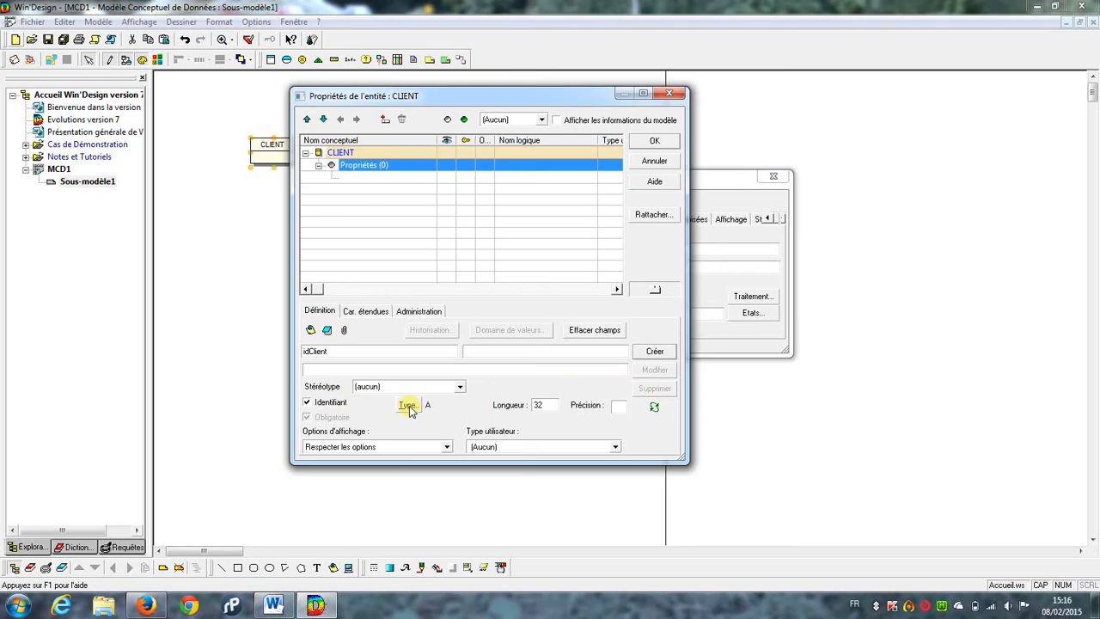
{"action": "left_click", "coordinate": [408, 406]}
{"action": "mouse_move", "coordinate": [464, 424]}
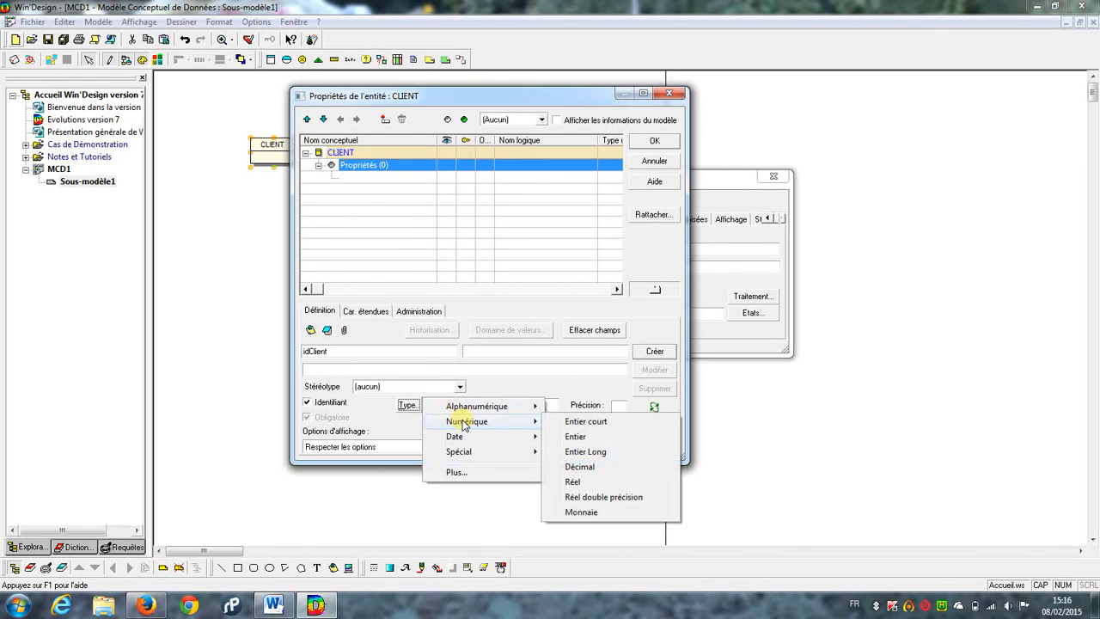
{"action": "left_click", "coordinate": [574, 439]}
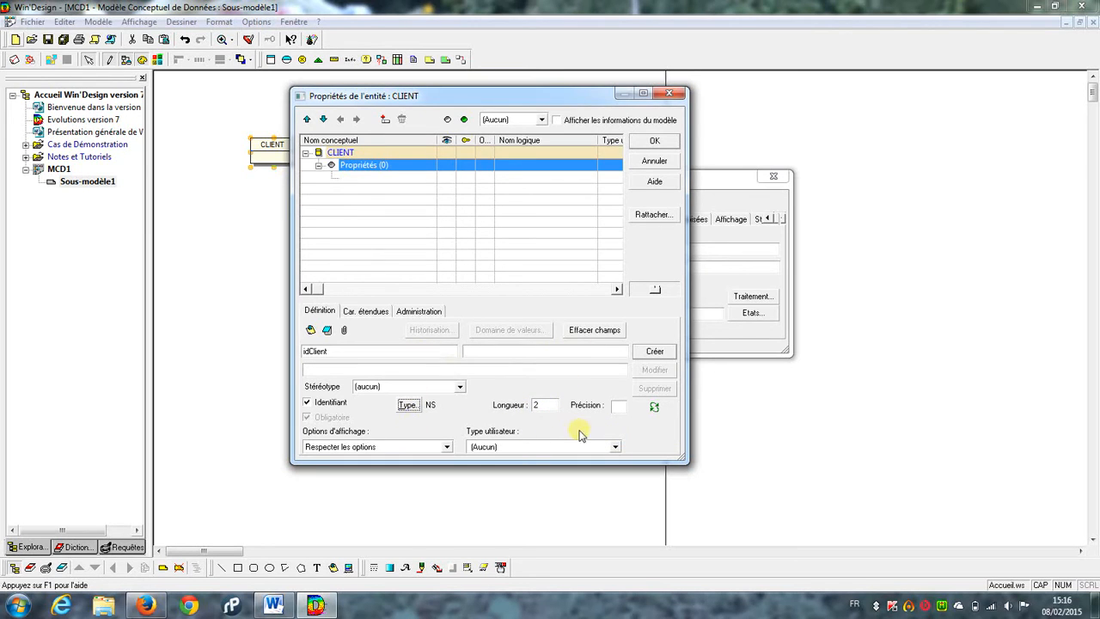
{"action": "left_click", "coordinate": [665, 355]}
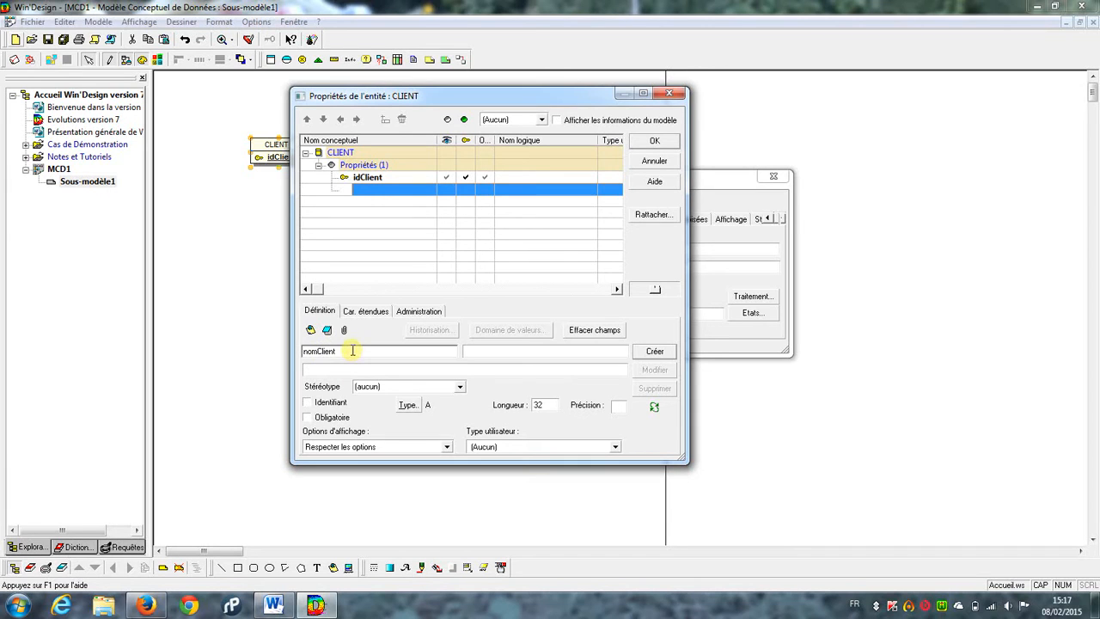
Create the nomClient property of type Caractère variable with length 25, and close the CLIENT entity's dialogs.
{"action": "left_click", "coordinate": [407, 405]}
{"action": "mouse_move", "coordinate": [471, 423]}
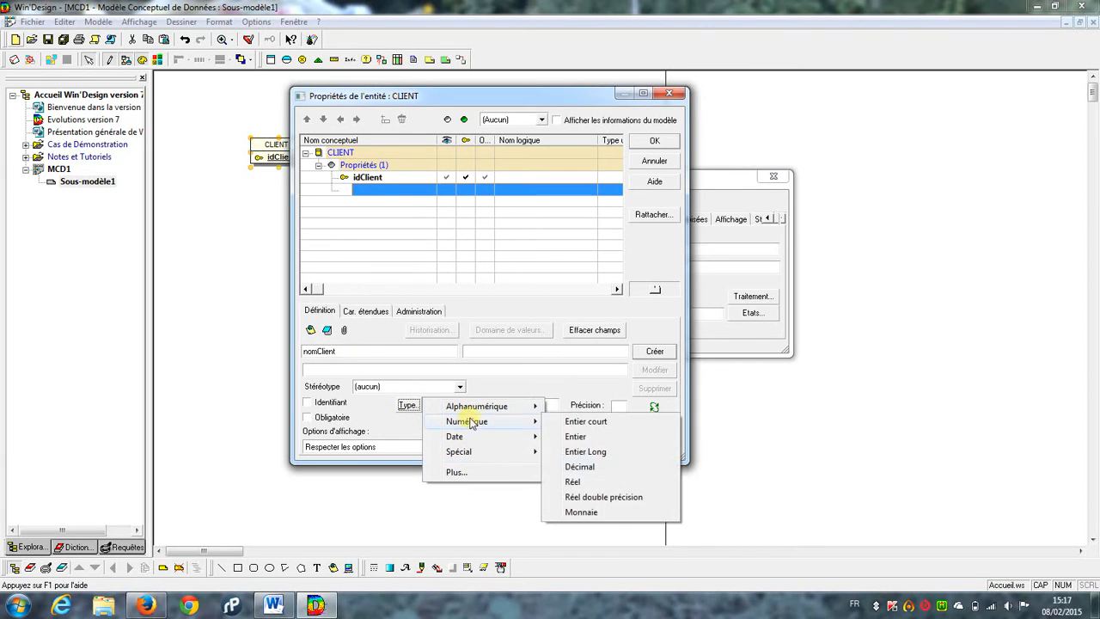
{"action": "left_click", "coordinate": [586, 420]}
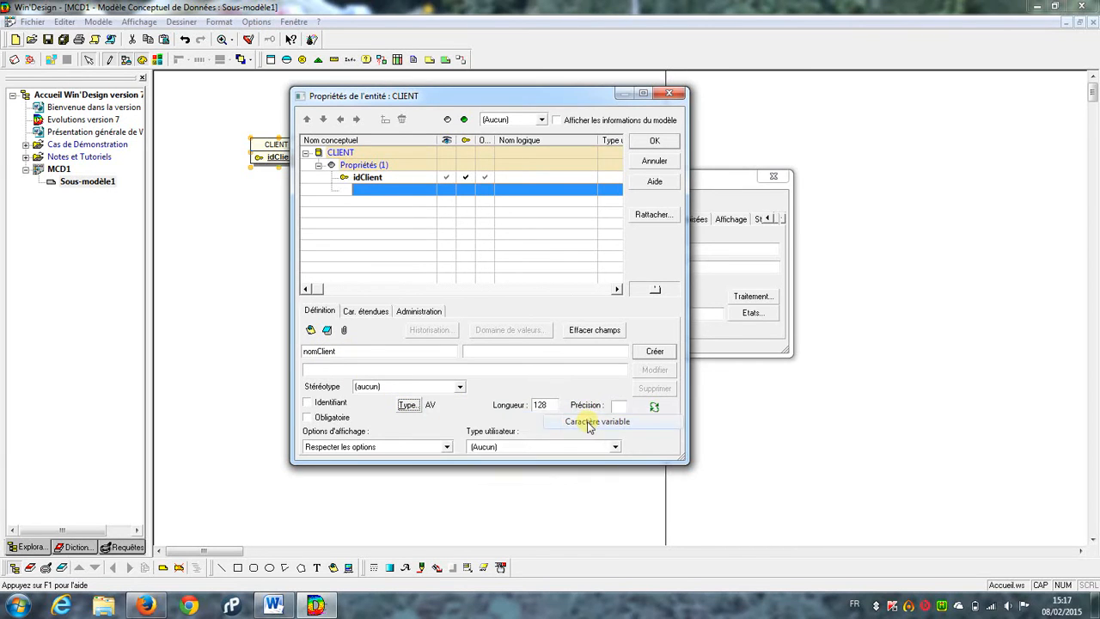
{"action": "double_click", "coordinate": [545, 404]}
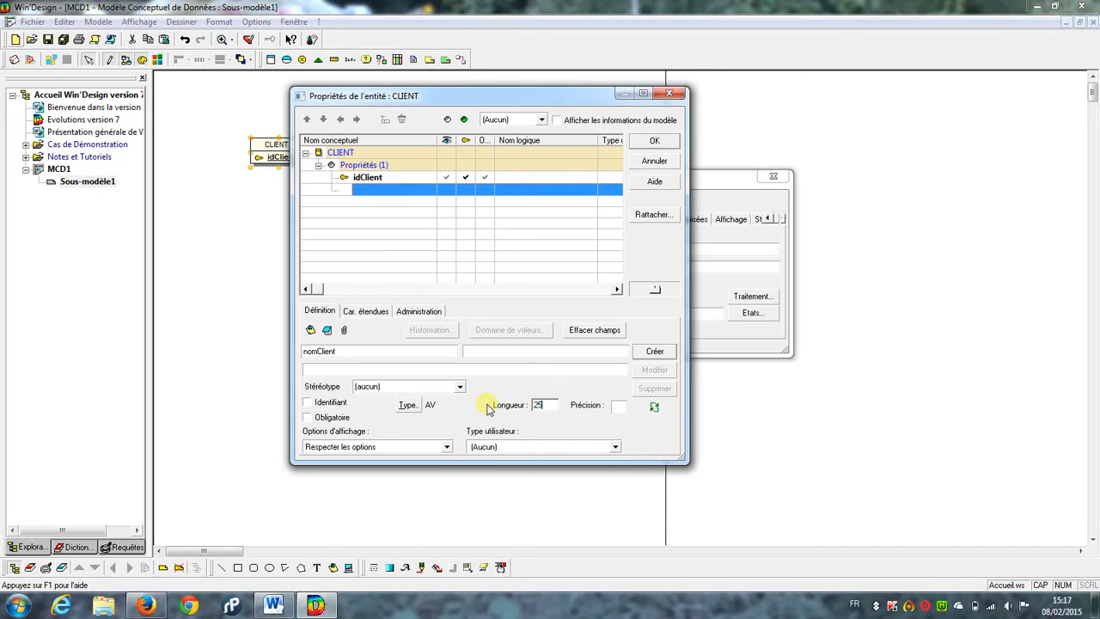
{"action": "left_click", "coordinate": [659, 352]}
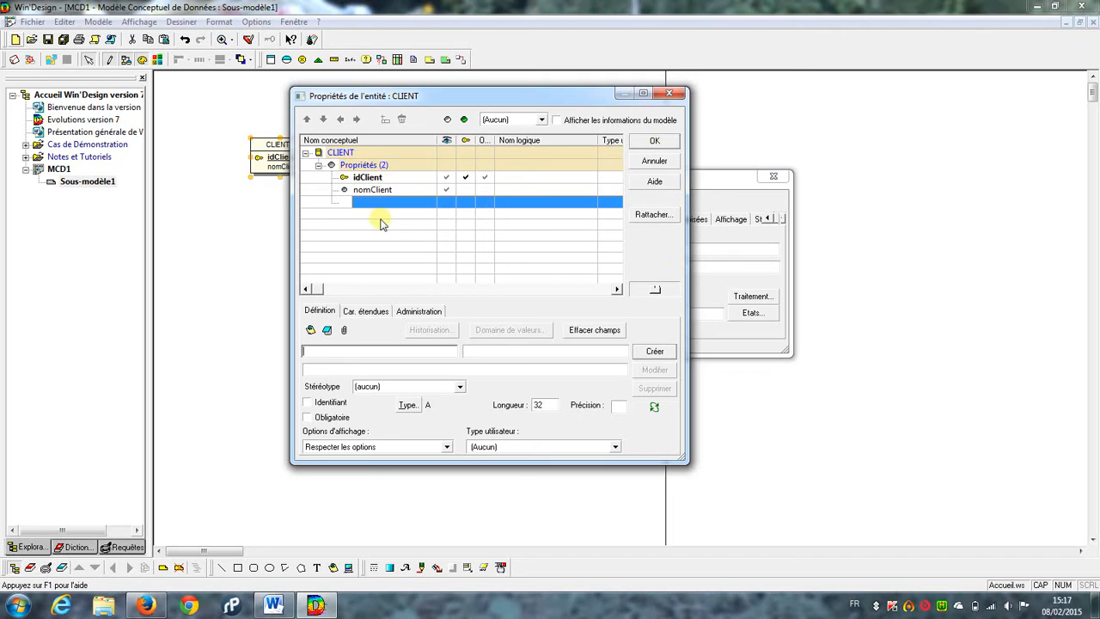
{"action": "left_click", "coordinate": [654, 140]}
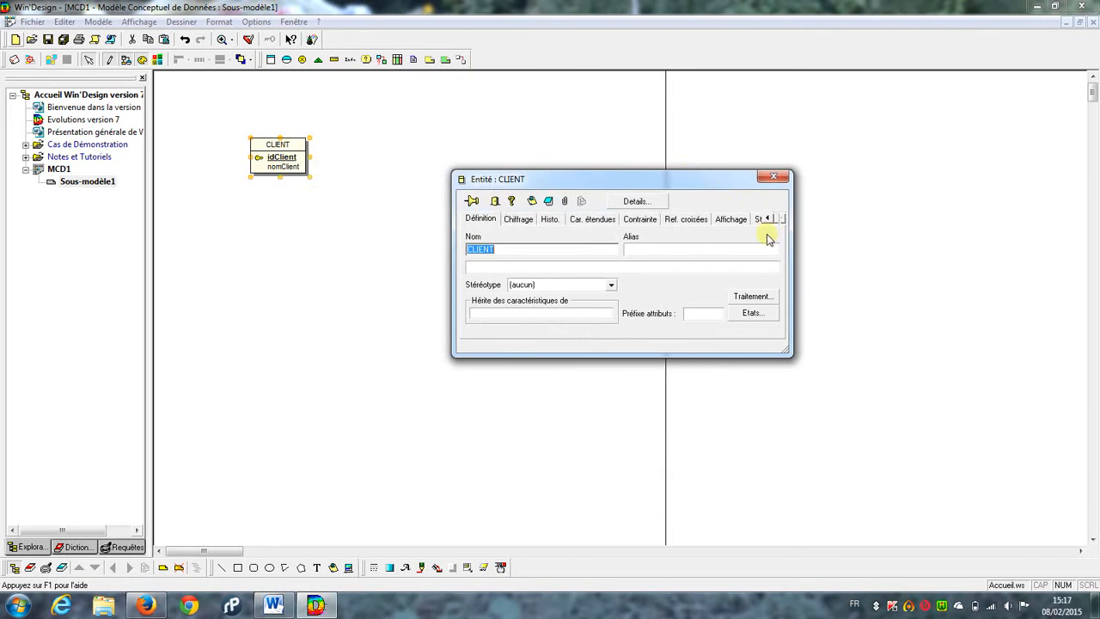
{"action": "left_click", "coordinate": [773, 176]}
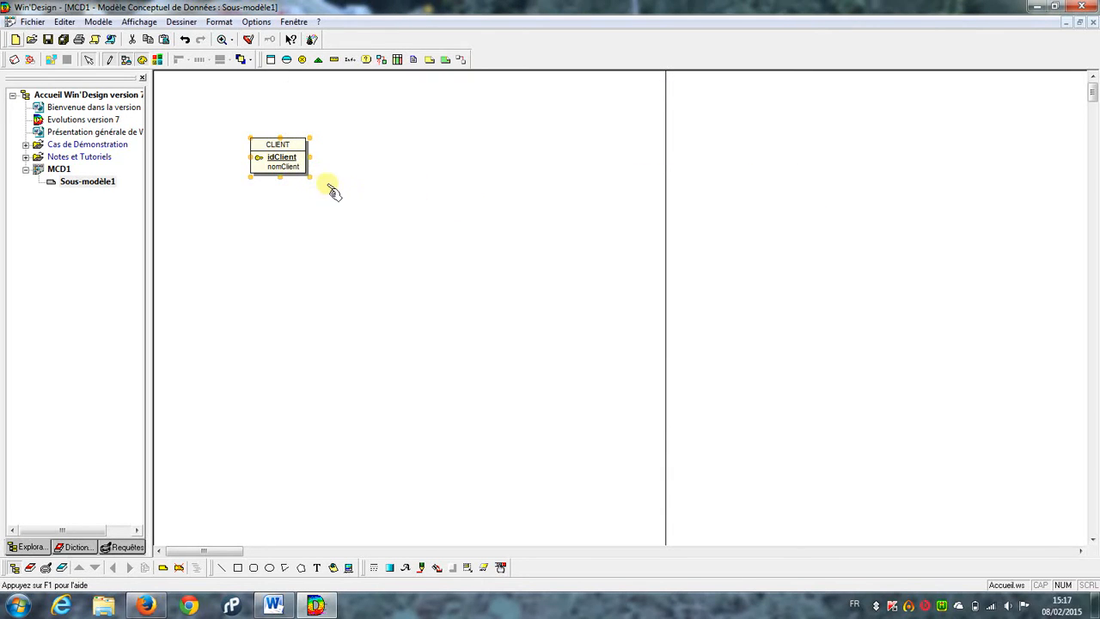
Enlarge the CLIENT entity box and reposition it near the diagram's left edge.
{"action": "left_click_drag", "start_coordinate": [308, 172], "coordinate": [335, 251]}
{"action": "left_click_drag", "start_coordinate": [268, 181], "coordinate": [299, 176]}
{"action": "left_click_drag", "start_coordinate": [263, 135], "coordinate": [259, 131]}
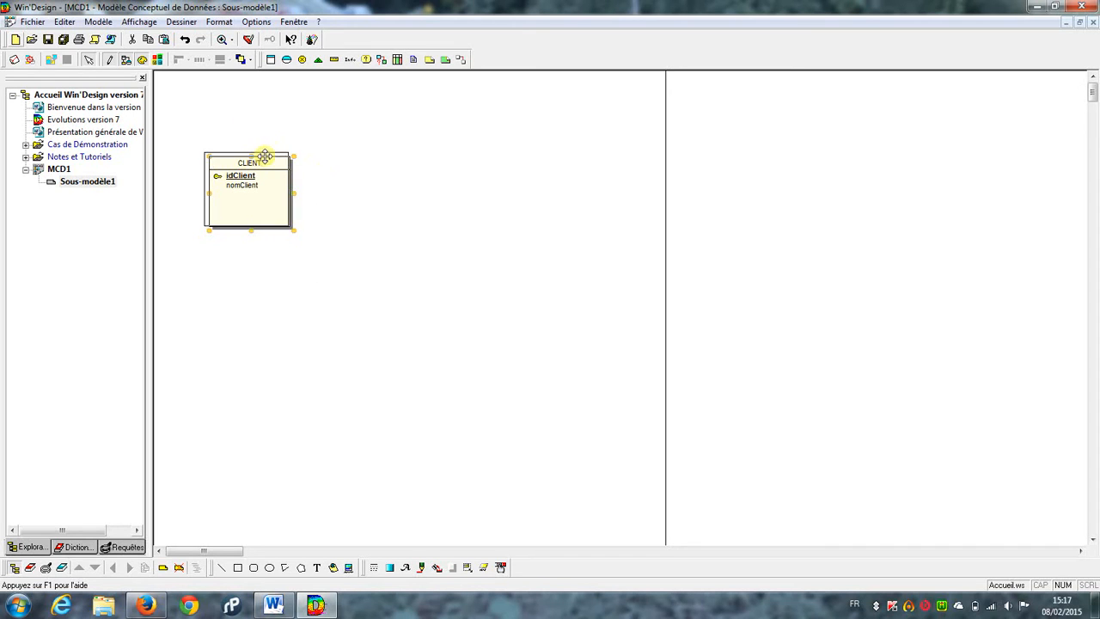
{"action": "left_click", "coordinate": [398, 190]}
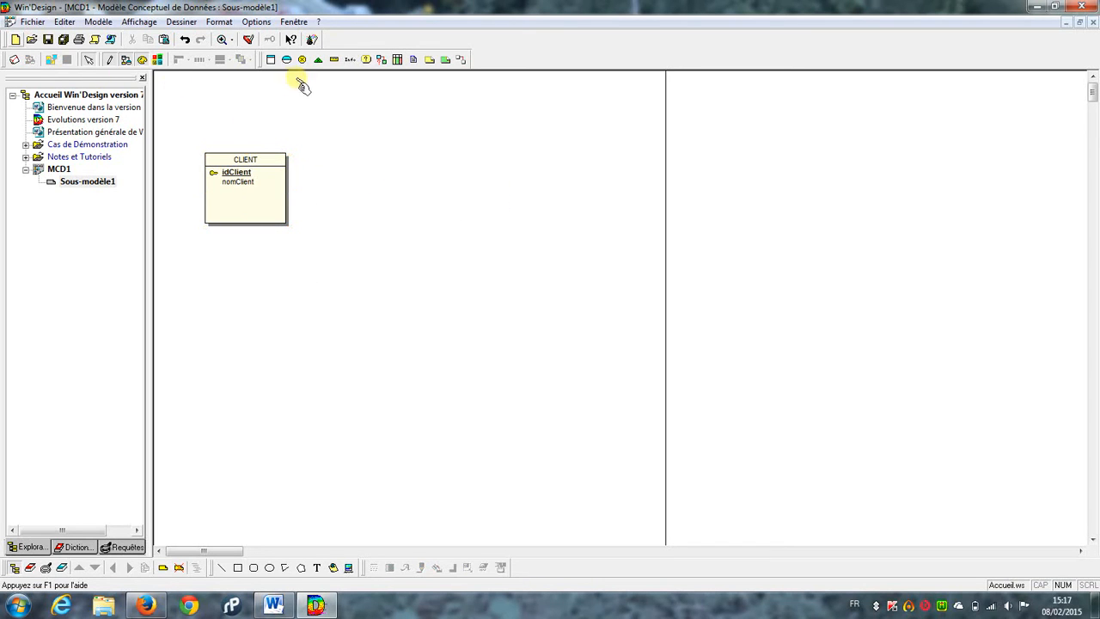
Place a second entity to the right of CLIENT and name it FACTURE.
{"action": "left_click", "coordinate": [271, 59]}
{"action": "left_click", "coordinate": [524, 153]}
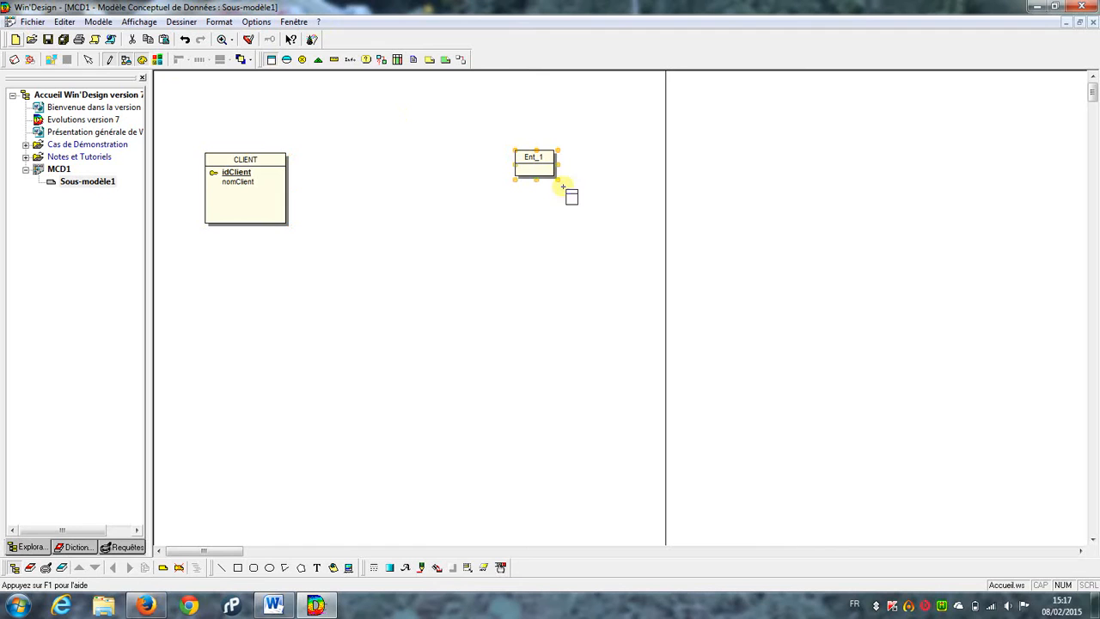
{"action": "left_click", "coordinate": [87, 60]}
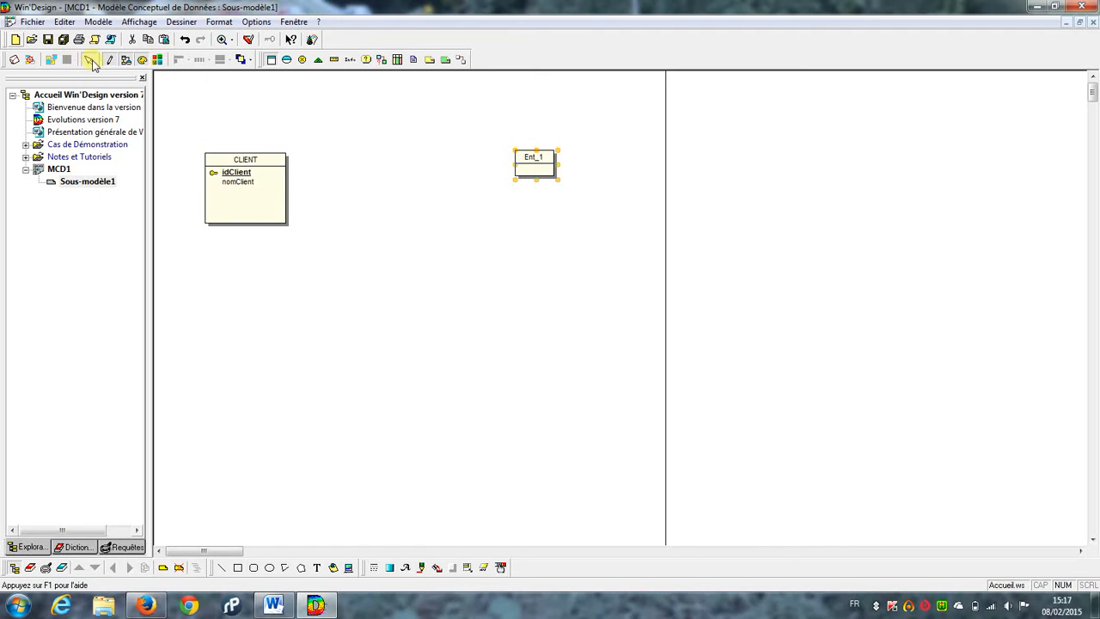
{"action": "double_click", "coordinate": [539, 168]}
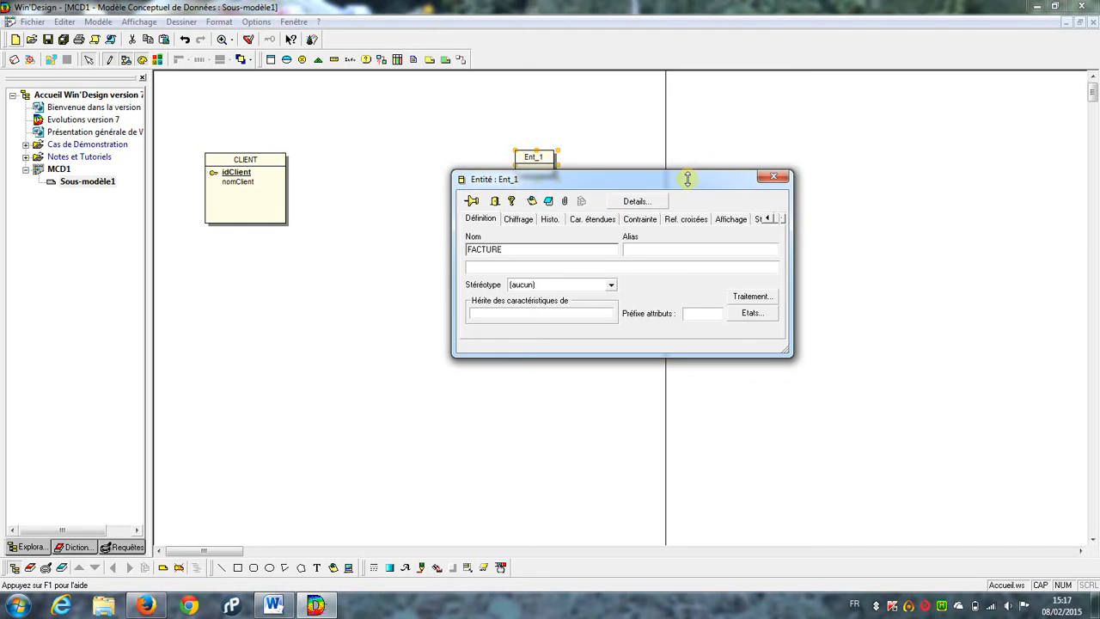
Create the idFacture property in the FACTURE entity as an identifier with the numeric type Entier.
{"action": "left_click", "coordinate": [643, 202]}
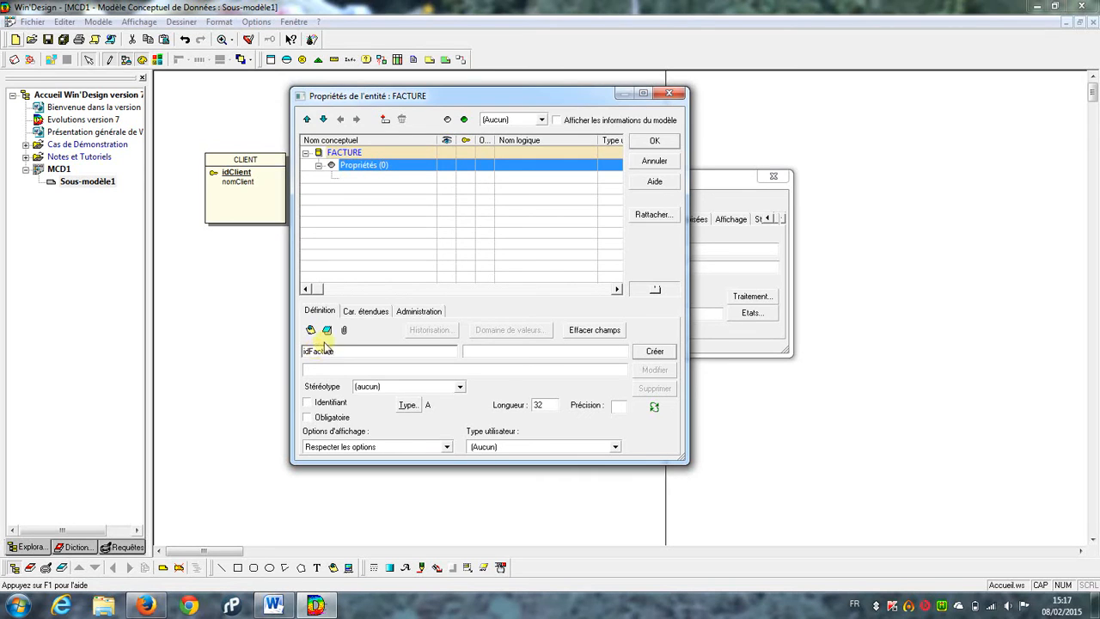
{"action": "left_click", "coordinate": [316, 402]}
{"action": "left_click", "coordinate": [406, 406]}
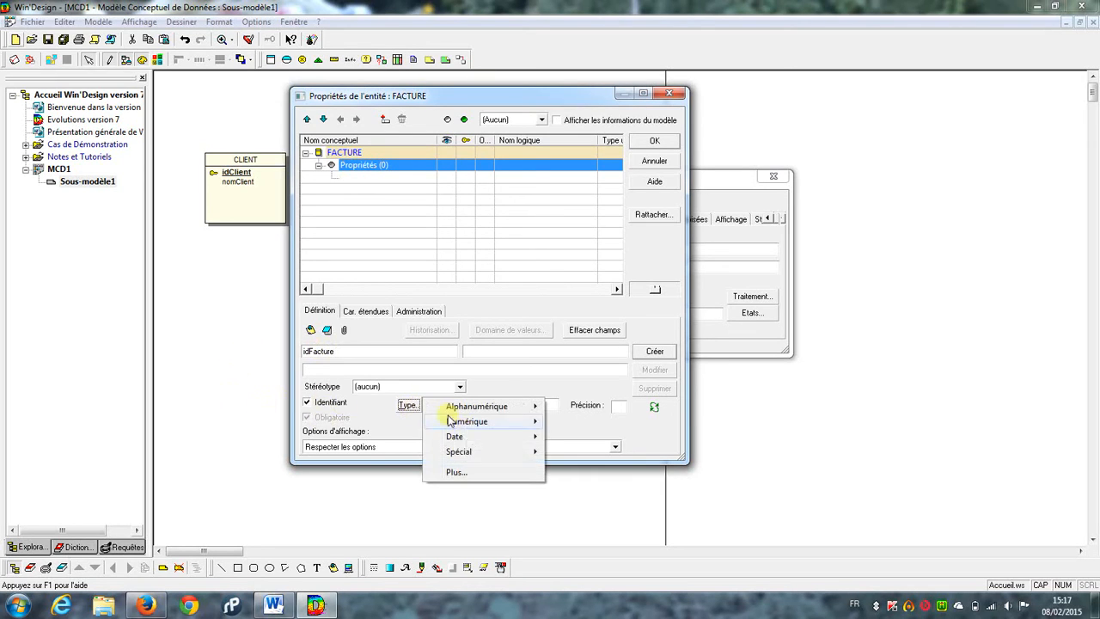
{"action": "mouse_move", "coordinate": [517, 426]}
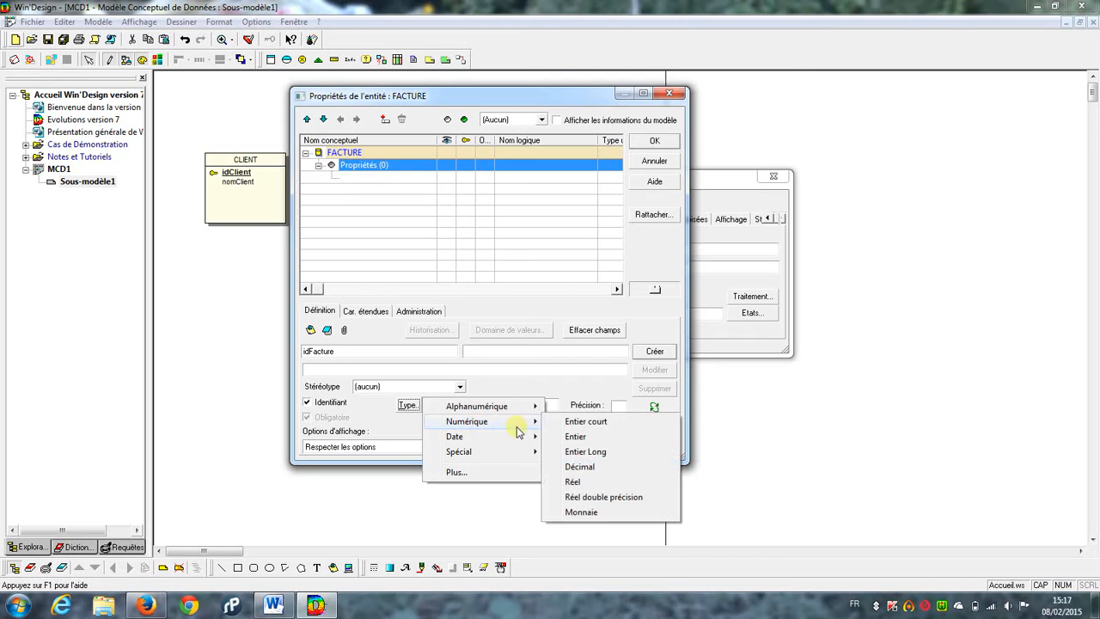
{"action": "left_click", "coordinate": [575, 436]}
{"action": "left_click", "coordinate": [655, 351]}
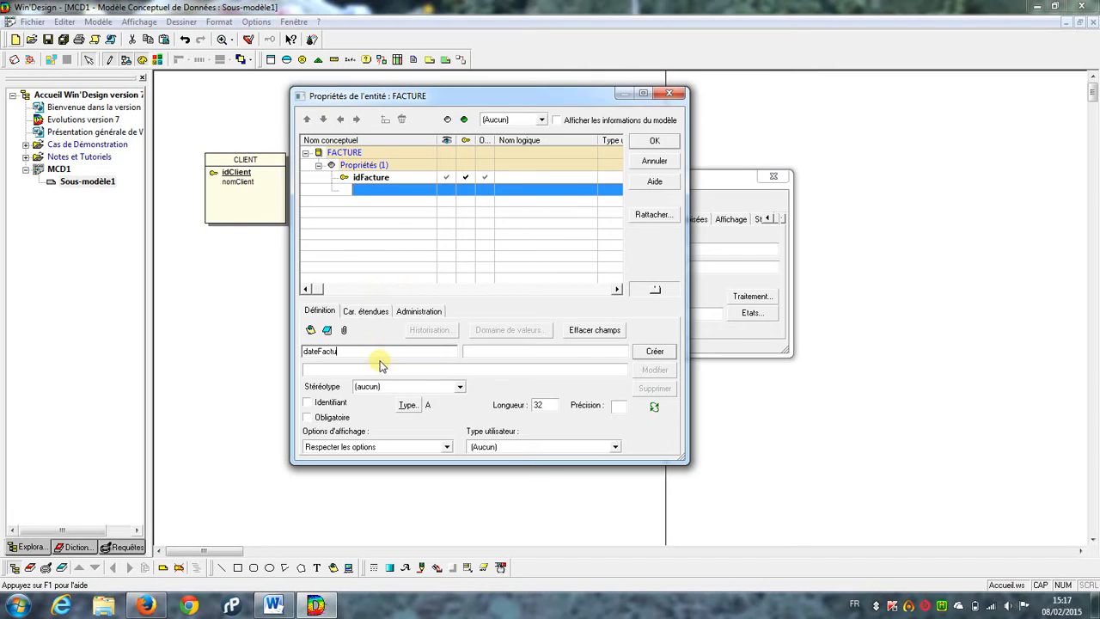
Create the dateFacture property in the FACTURE entity with type Date, marked as mandatory, and close the entity's dialogs.
{"action": "left_click", "coordinate": [409, 406]}
{"action": "mouse_move", "coordinate": [520, 436]}
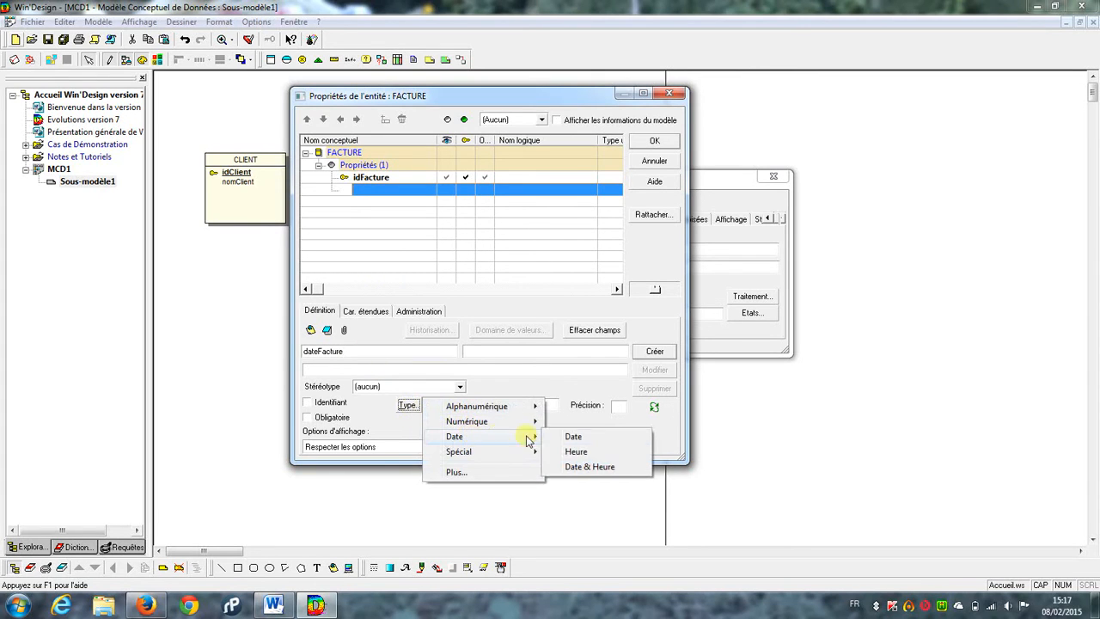
{"action": "left_click", "coordinate": [572, 437]}
{"action": "left_click", "coordinate": [309, 417]}
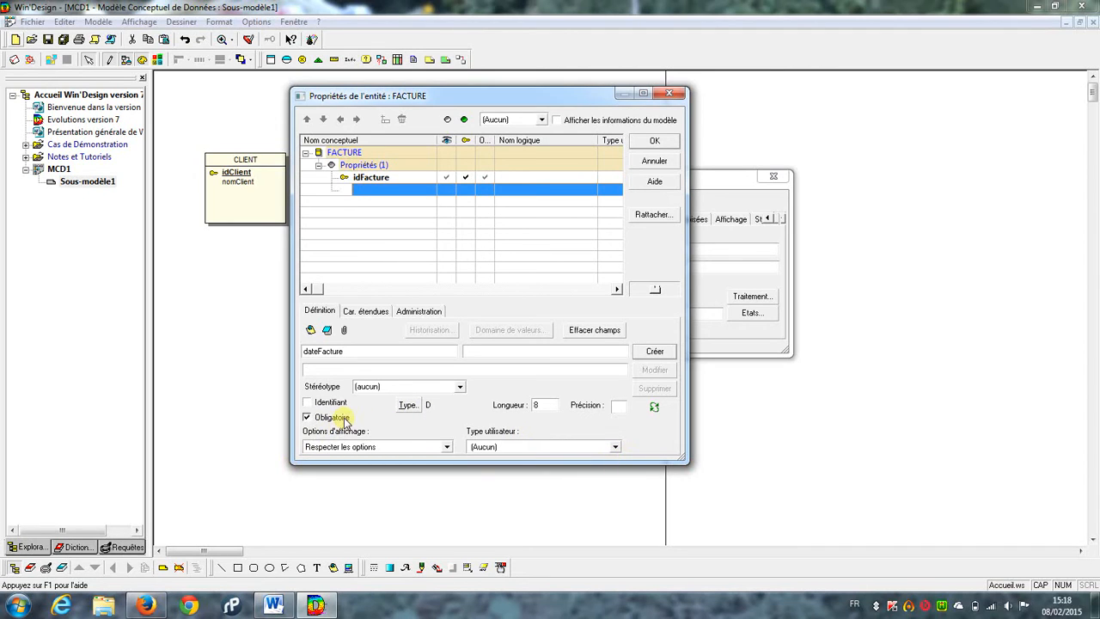
{"action": "left_click", "coordinate": [656, 355]}
{"action": "left_click", "coordinate": [654, 141]}
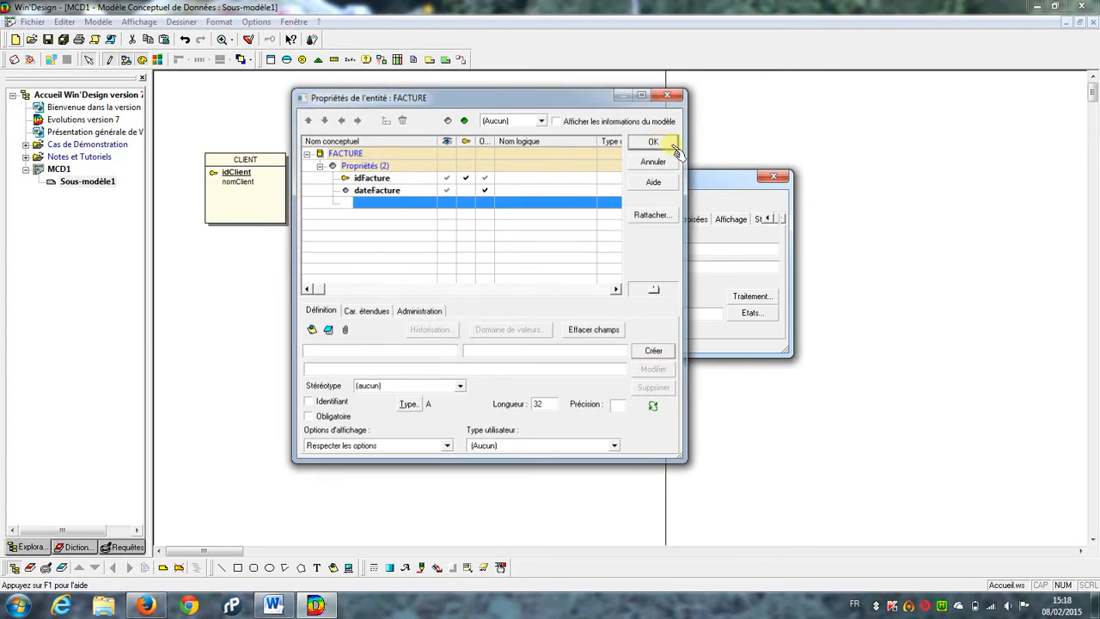
{"action": "left_click", "coordinate": [774, 177]}
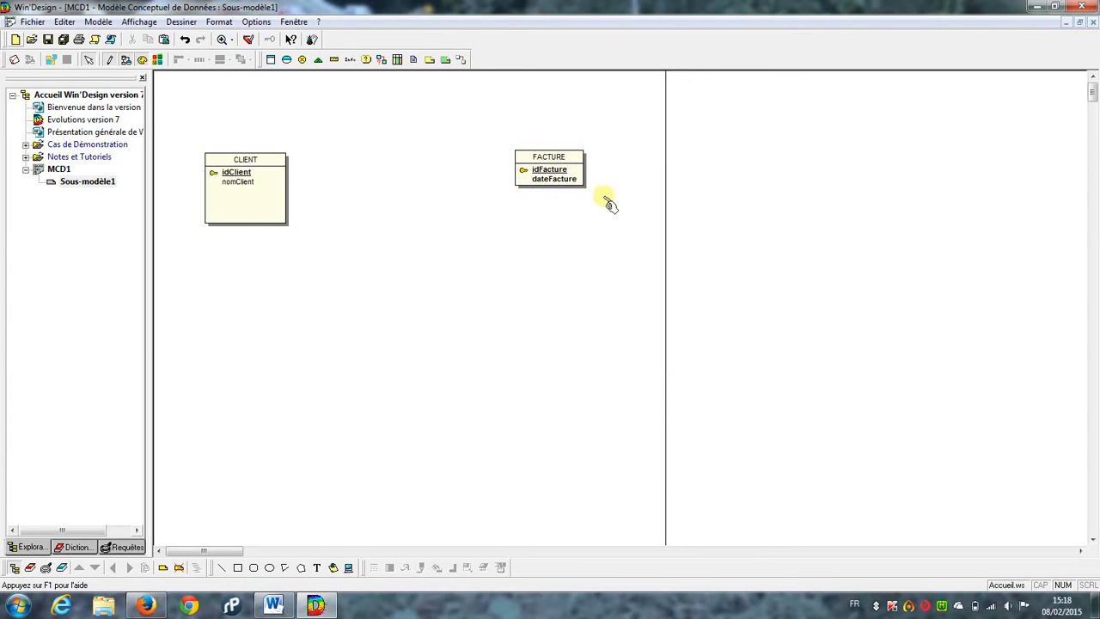
Make the FACTURE entity's dateFacture property non-mandatory and close the entity's dialogs.
{"action": "double_click", "coordinate": [560, 168]}
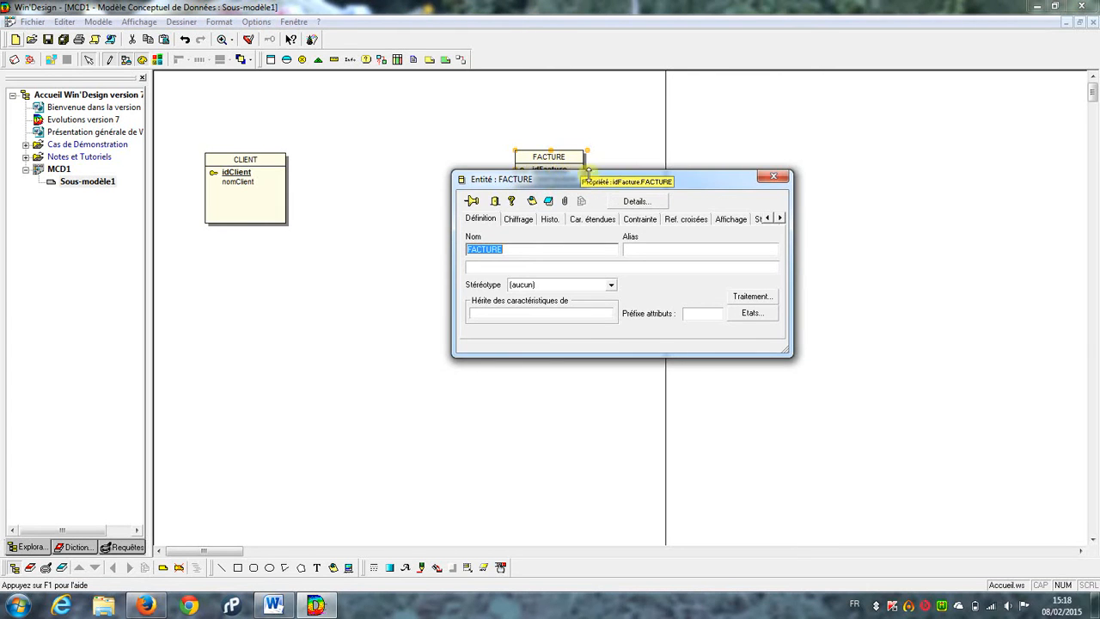
{"action": "left_click", "coordinate": [636, 201]}
{"action": "left_click", "coordinate": [373, 190]}
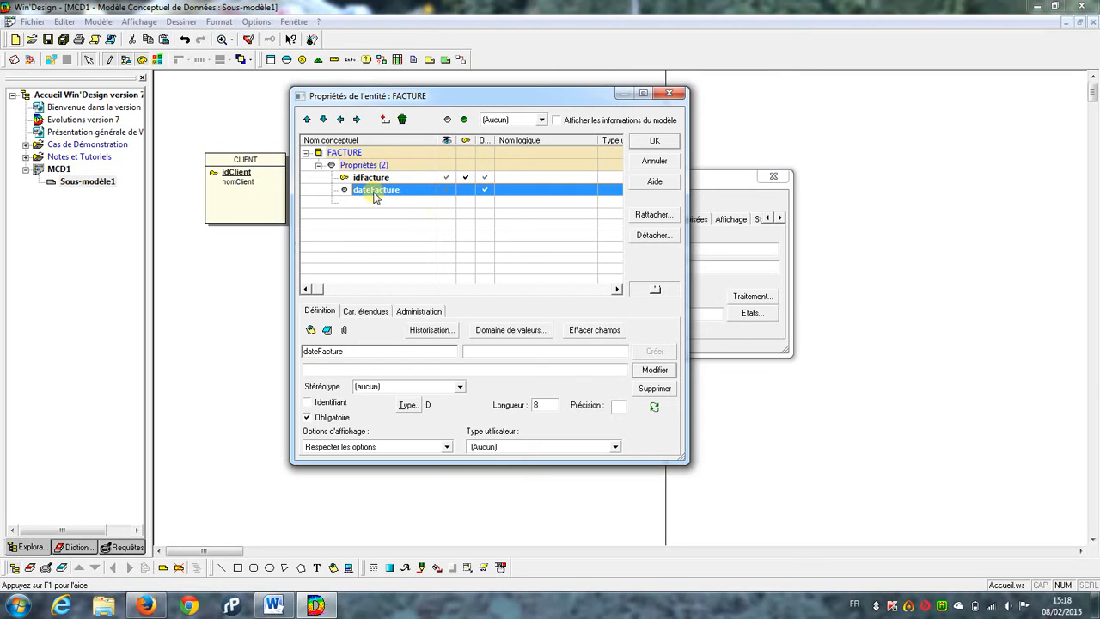
{"action": "left_click", "coordinate": [311, 418]}
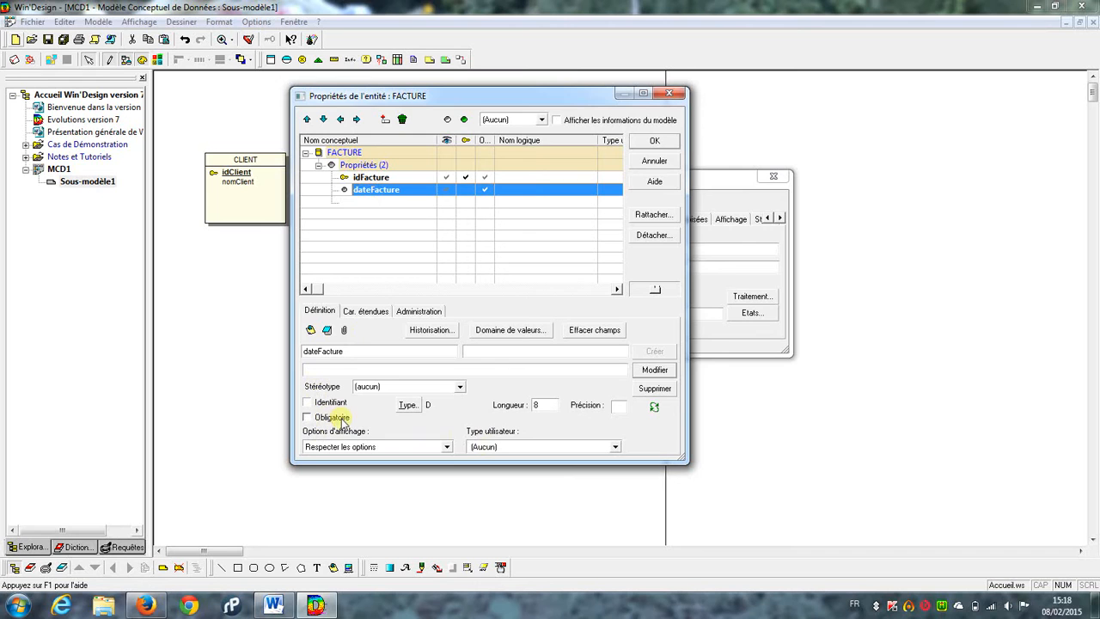
{"action": "left_click", "coordinate": [654, 141]}
{"action": "left_click", "coordinate": [773, 176]}
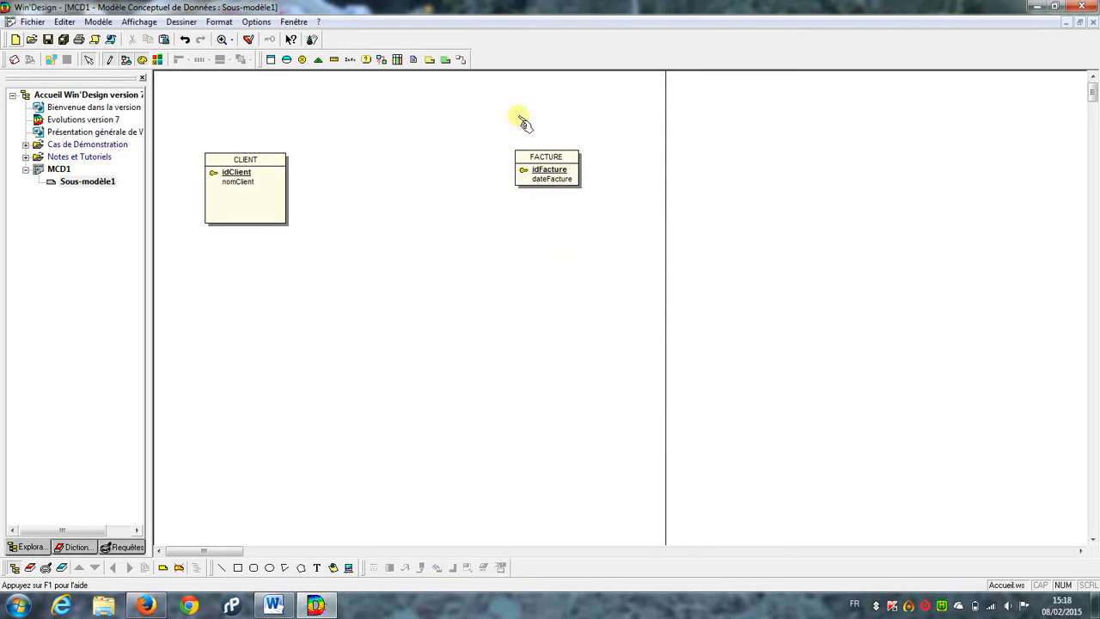
Move the FACTURE entity slightly closer to CLIENT and deselect it.
{"action": "left_click_drag", "start_coordinate": [558, 159], "coordinate": [505, 173]}
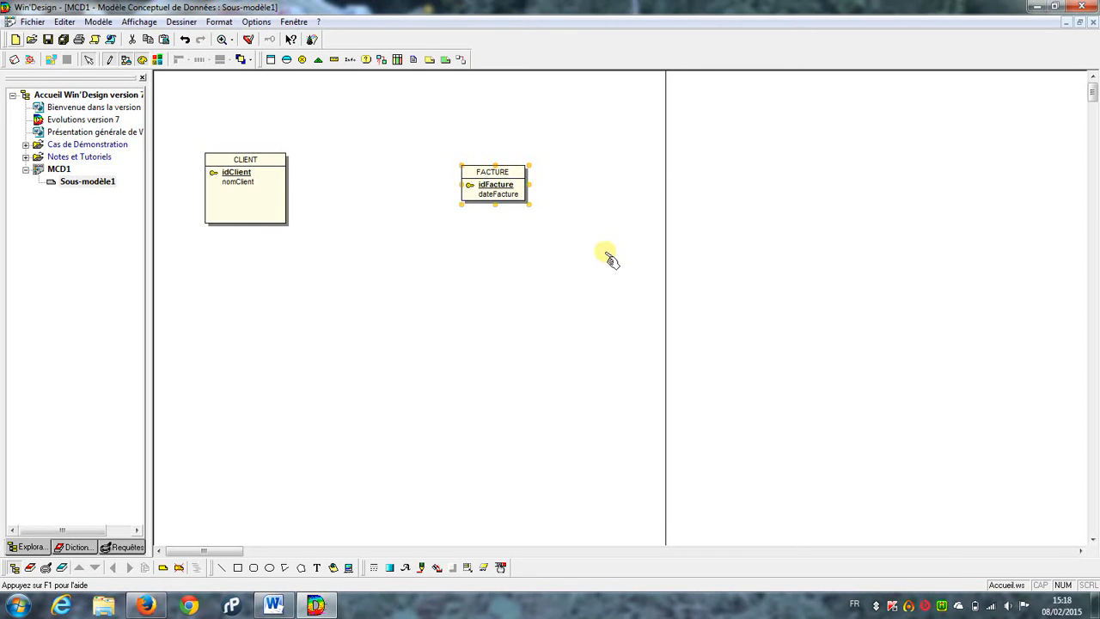
{"action": "left_click", "coordinate": [609, 259]}
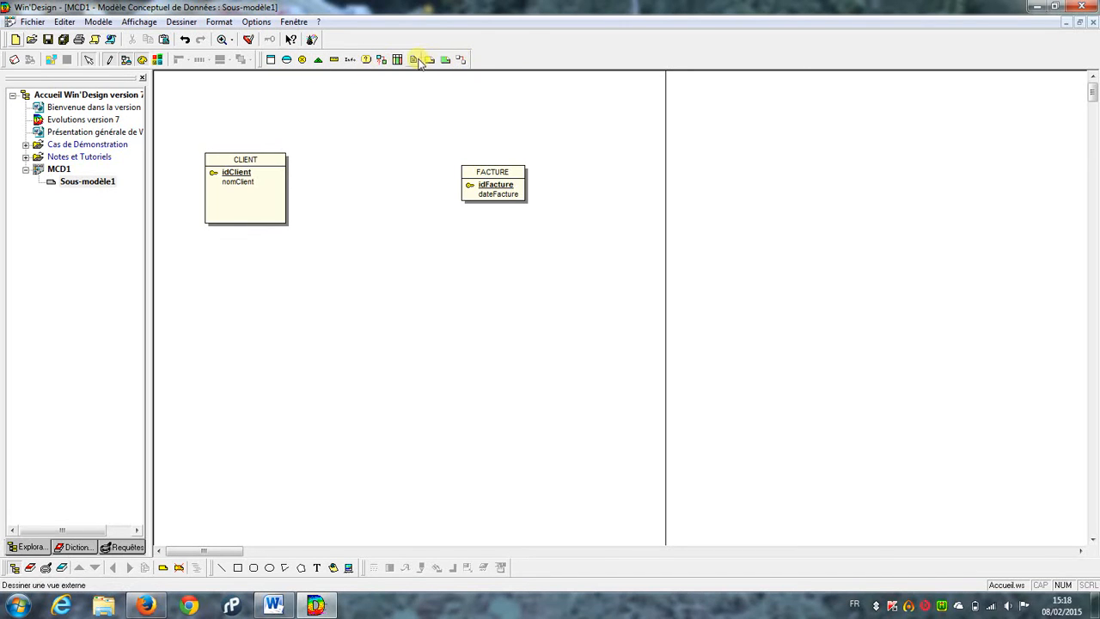
{"action": "left_click", "coordinate": [458, 64]}
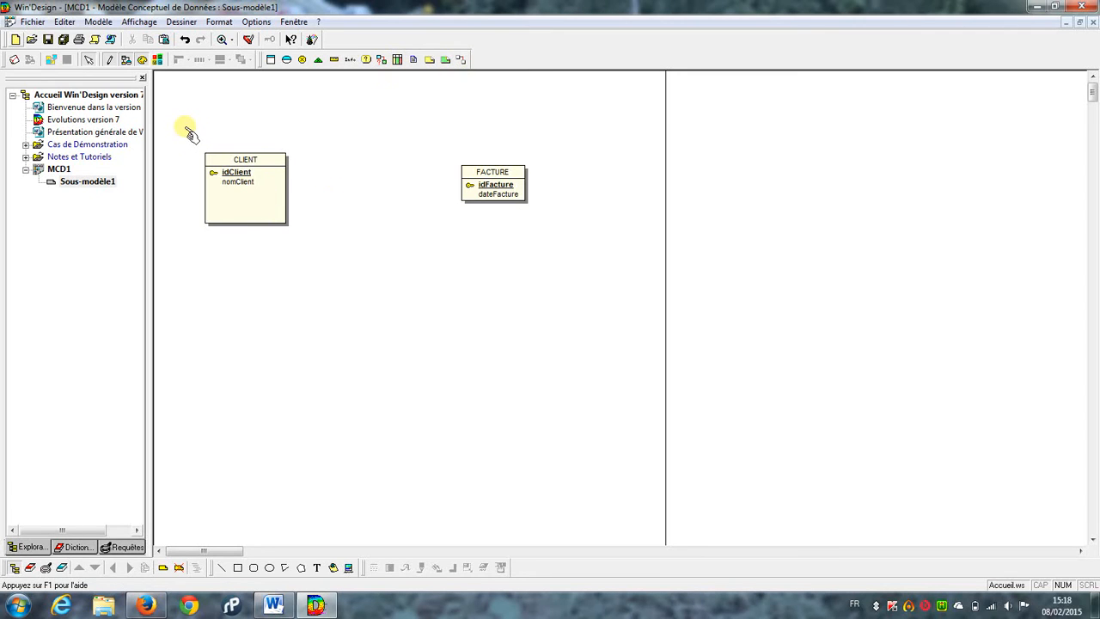
Select both entities and place a relation linking them, above and between CLIENT and FACTURE.
{"action": "left_click_drag", "start_coordinate": [185, 128], "coordinate": [572, 247]}
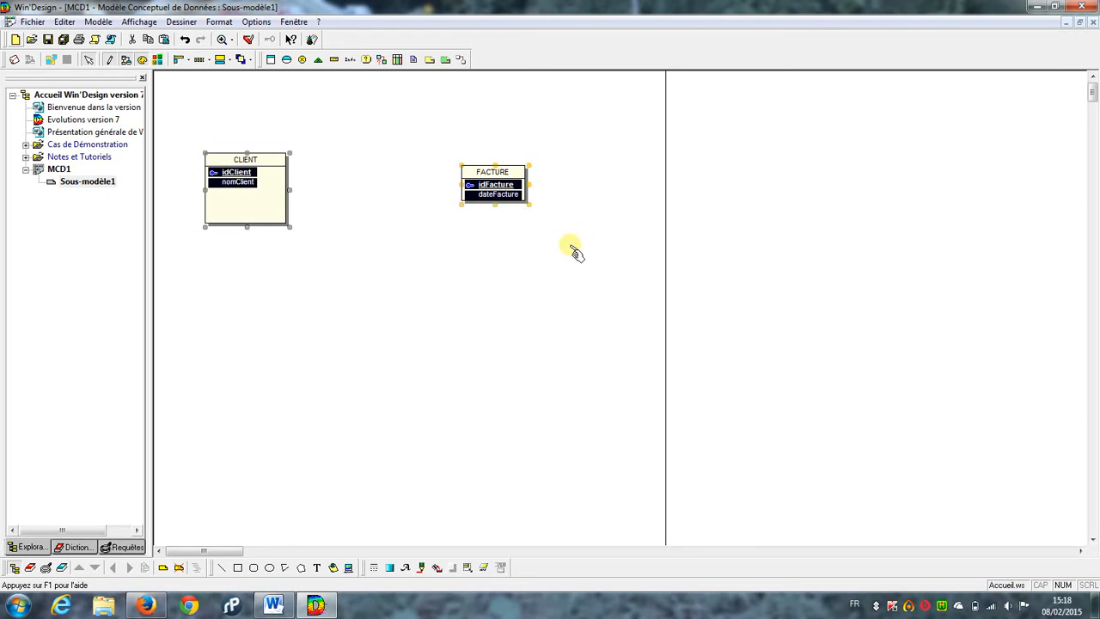
{"action": "left_click", "coordinate": [287, 59]}
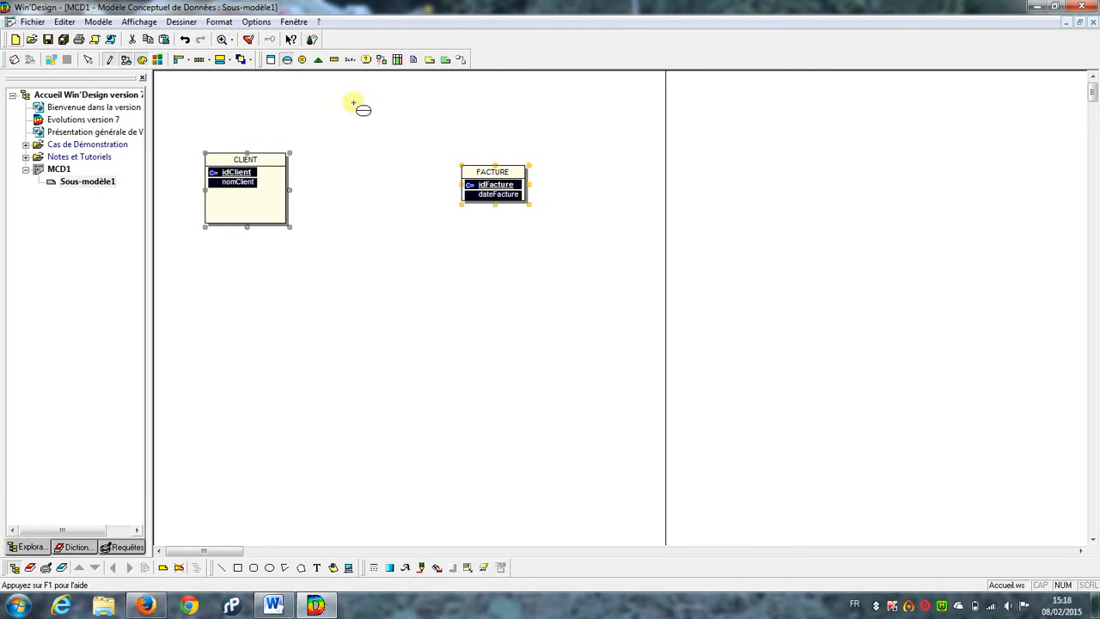
{"action": "left_click", "coordinate": [367, 116]}
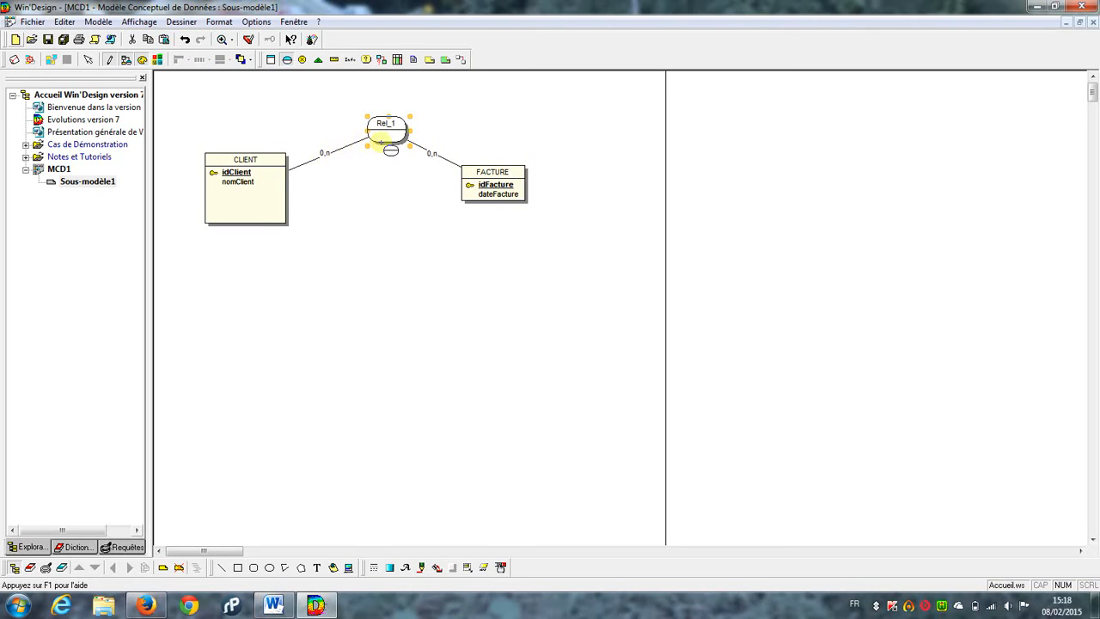
{"action": "left_click", "coordinate": [89, 59]}
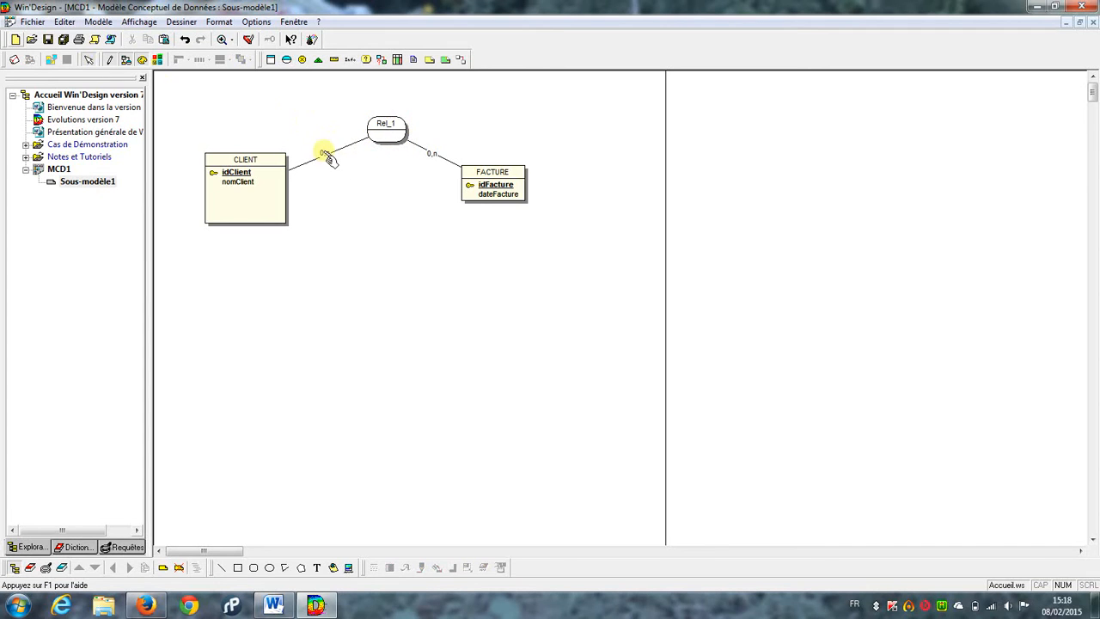
Name the relation between CLIENT and FACTURE Concerner, leaving it without properties, and close its dialogs.
{"action": "double_click", "coordinate": [386, 127]}
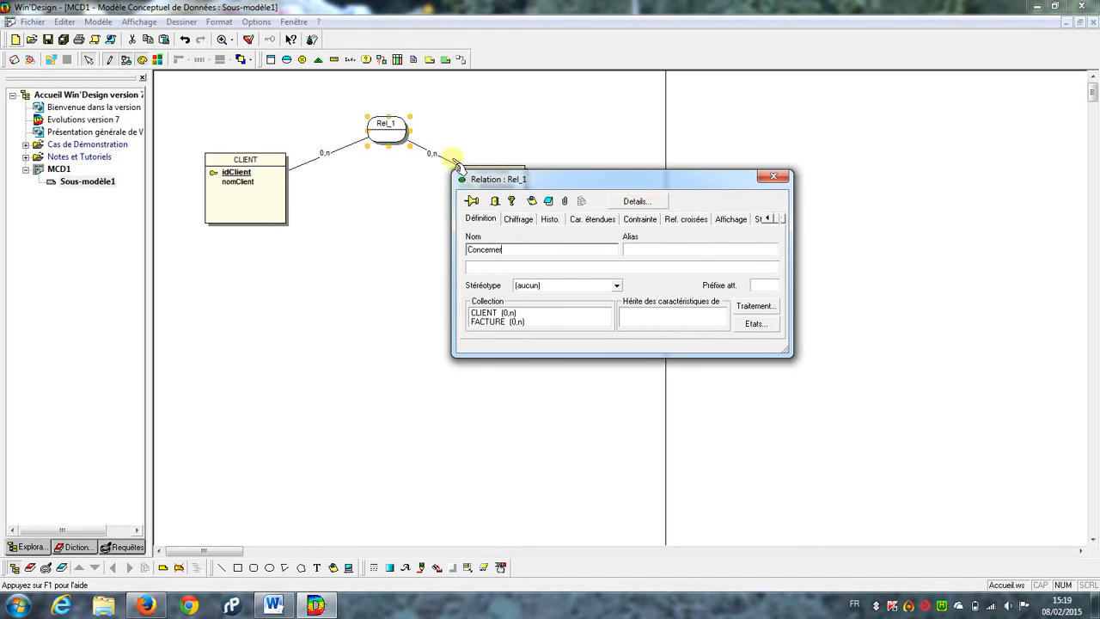
{"action": "left_click", "coordinate": [636, 203]}
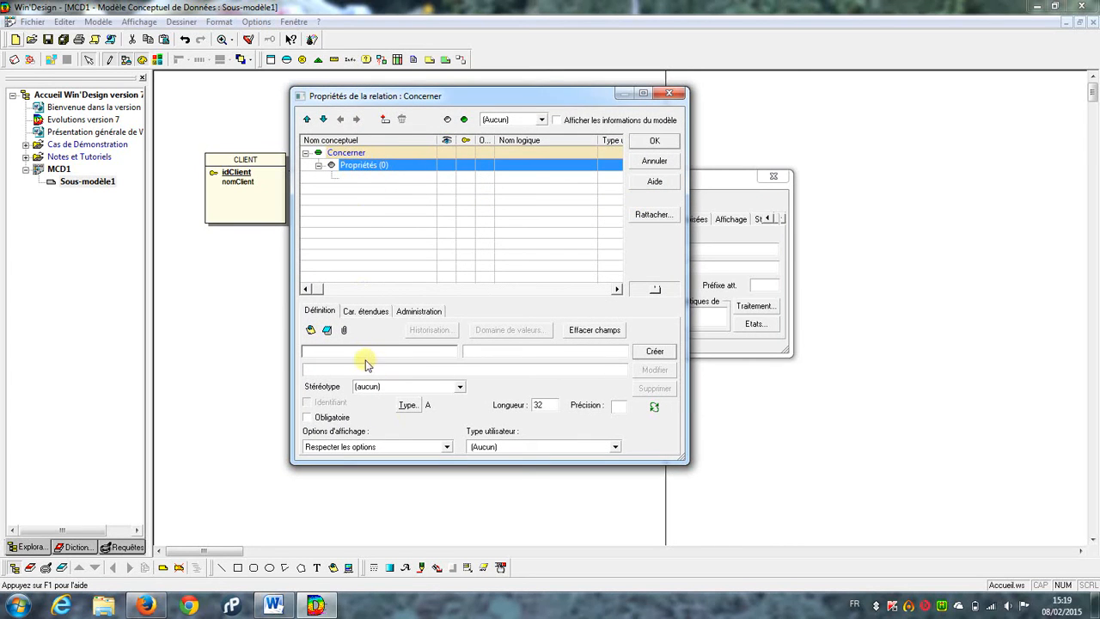
{"action": "left_click", "coordinate": [654, 141]}
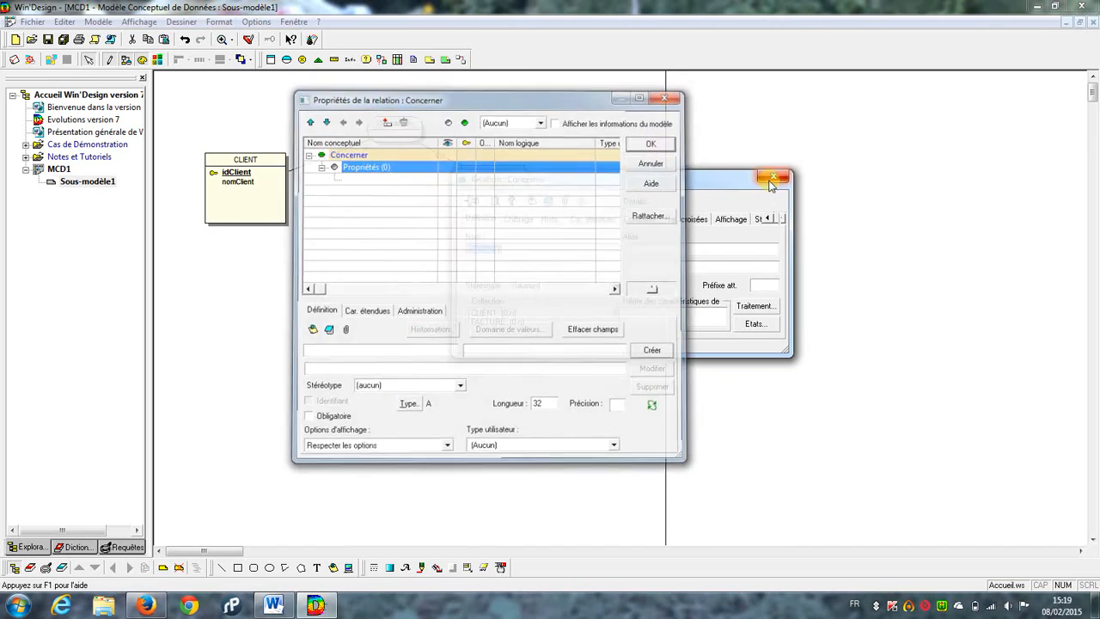
{"action": "left_click", "coordinate": [777, 179]}
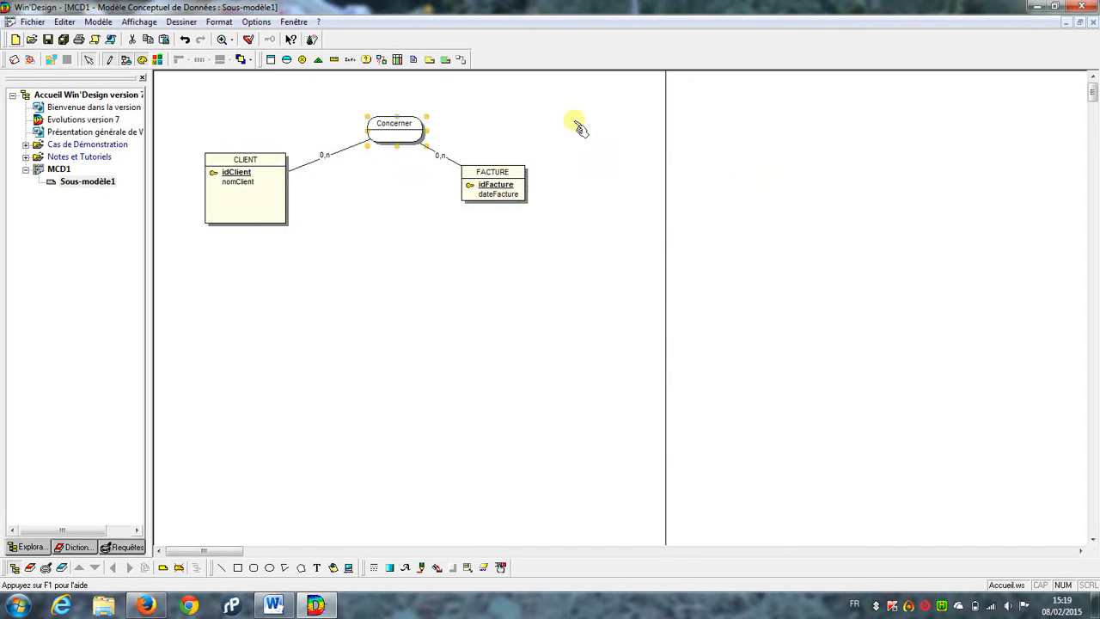
Set the Concerner relation's cardinalities to 1,n on the CLIENT link and 1,1 on the FACTURE link.
{"action": "double_click", "coordinate": [327, 166]}
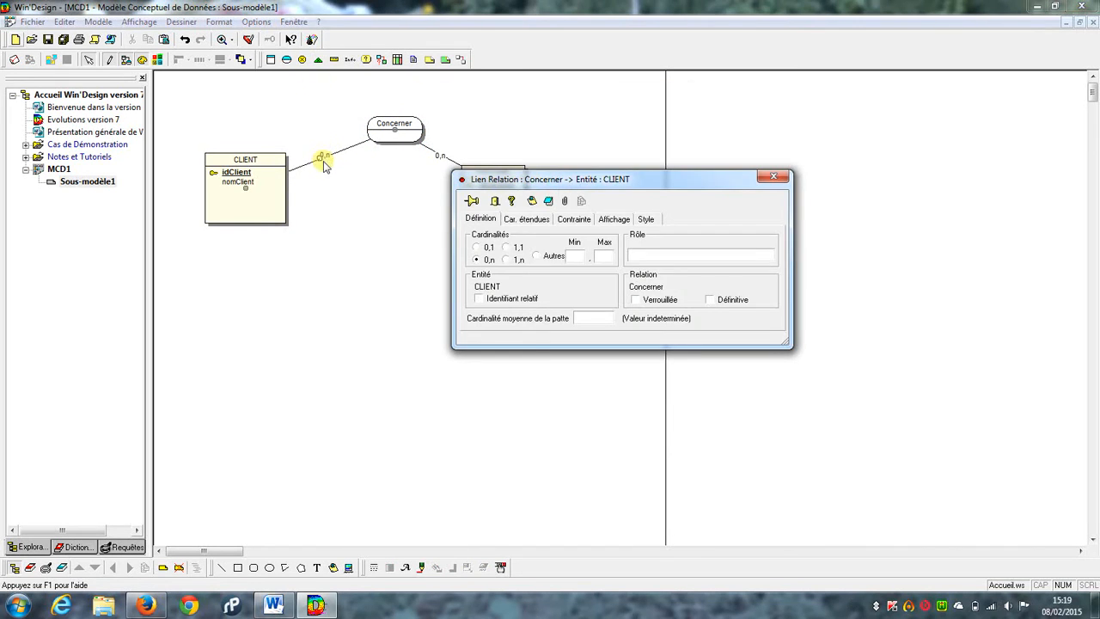
{"action": "left_click", "coordinate": [521, 258]}
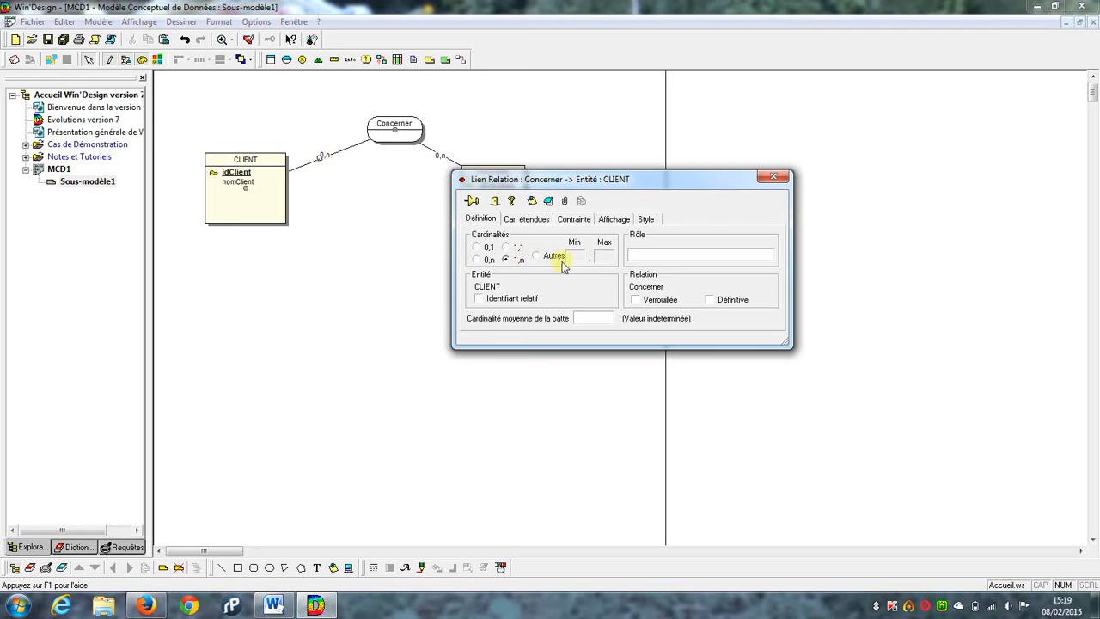
{"action": "left_click", "coordinate": [777, 178]}
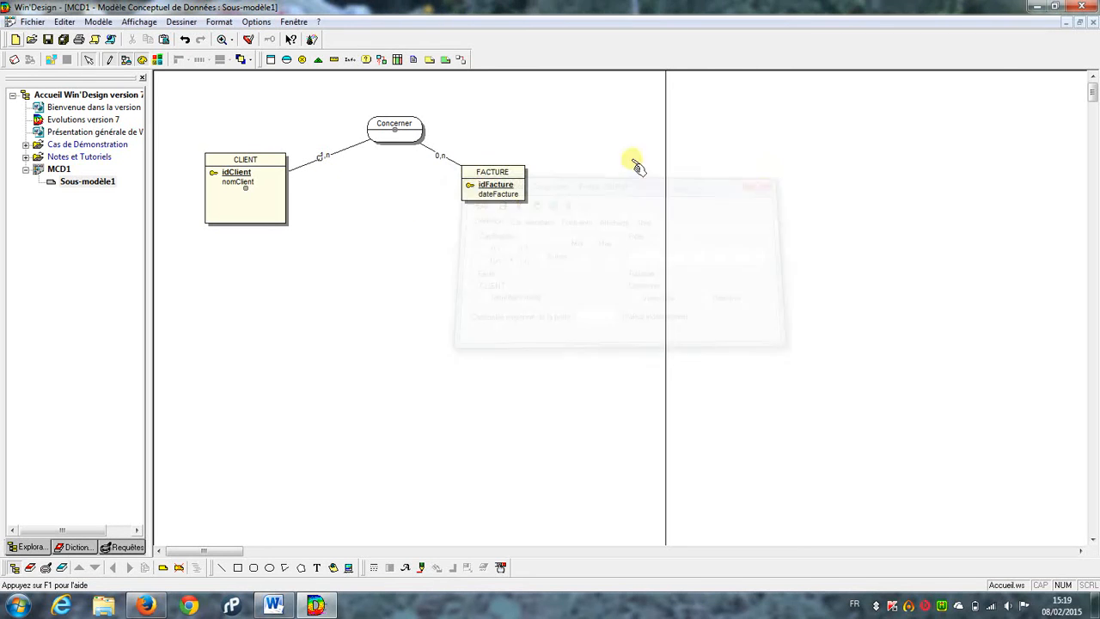
{"action": "double_click", "coordinate": [441, 157]}
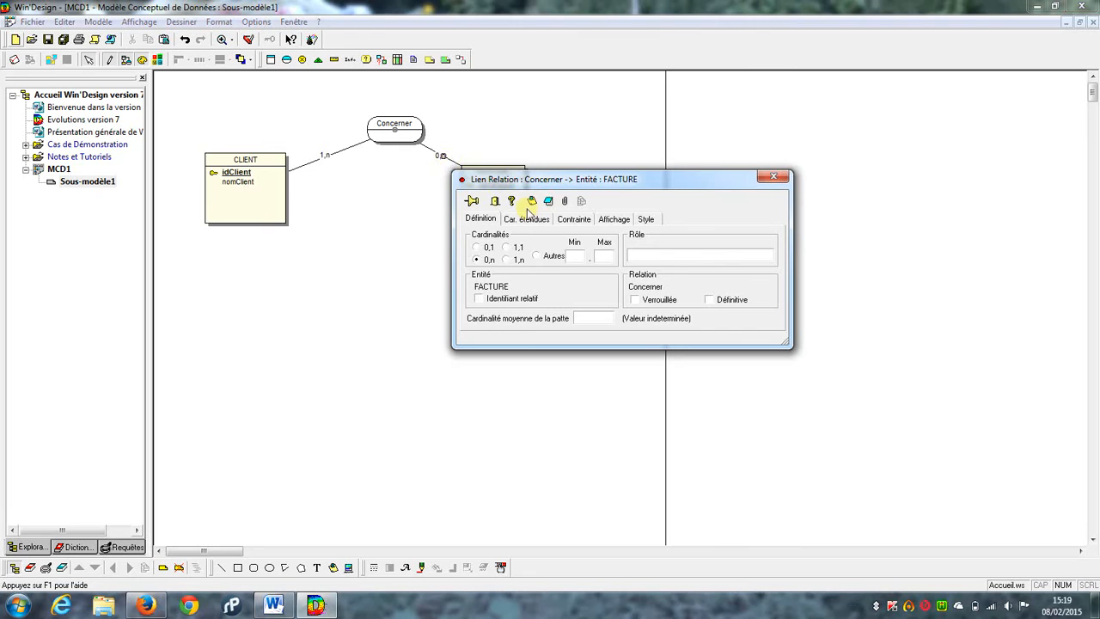
{"action": "left_click", "coordinate": [513, 247]}
{"action": "left_click", "coordinate": [776, 181]}
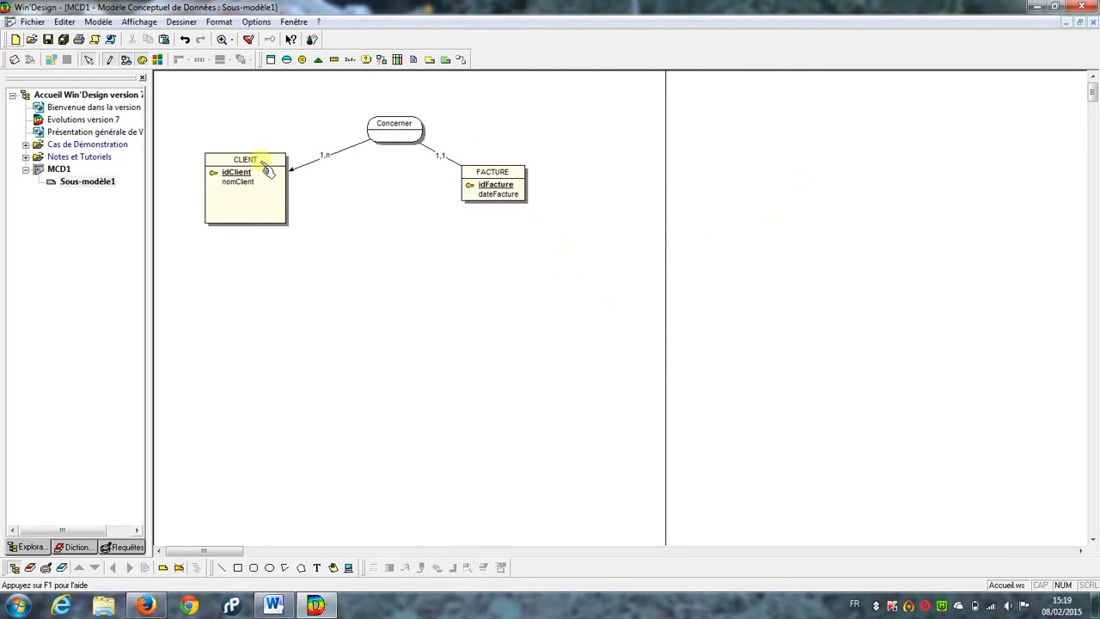
Move the CLIENT and FACTURE entities up to line up roughly with the Concerner relation.
{"action": "left_click_drag", "start_coordinate": [270, 177], "coordinate": [284, 129]}
{"action": "left_click", "coordinate": [495, 169]}
{"action": "left_click_drag", "start_coordinate": [495, 169], "coordinate": [512, 134]}
Save the model to the Bureau folder under the file name "mon premier mcd".
{"action": "left_click", "coordinate": [52, 43]}
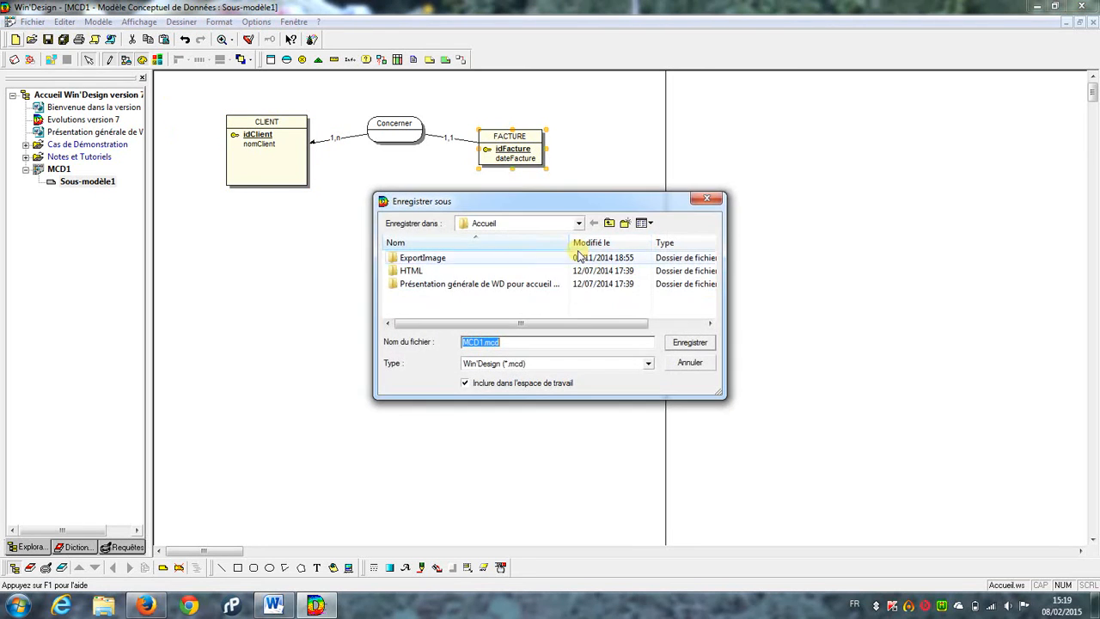
{"action": "left_click", "coordinate": [609, 225]}
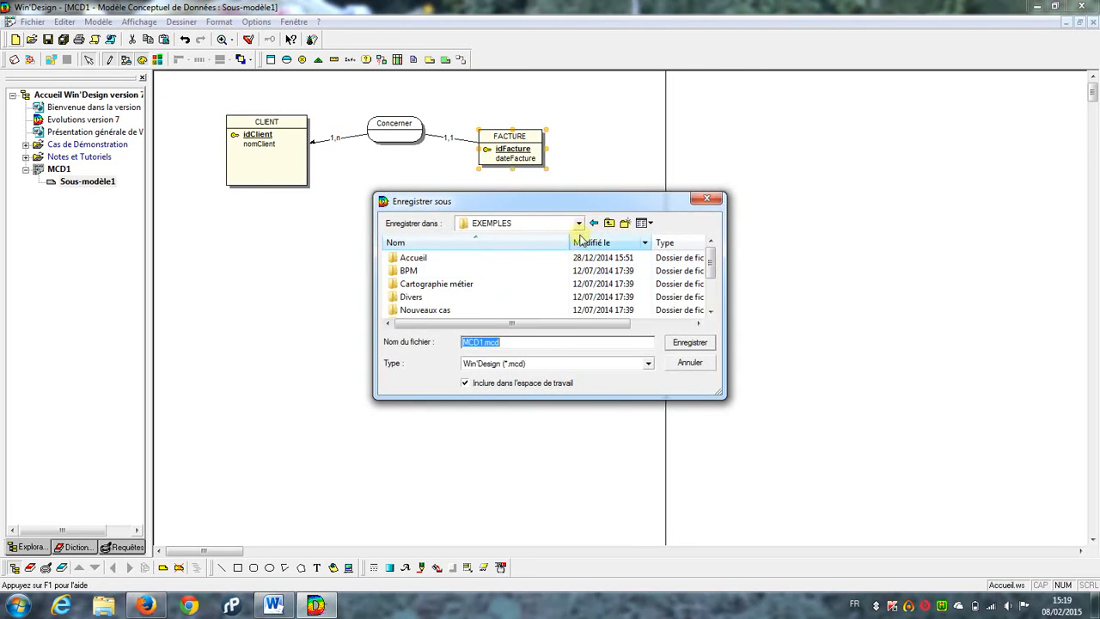
{"action": "left_click", "coordinate": [579, 224]}
{"action": "left_click_drag", "start_coordinate": [580, 270], "coordinate": [582, 225]}
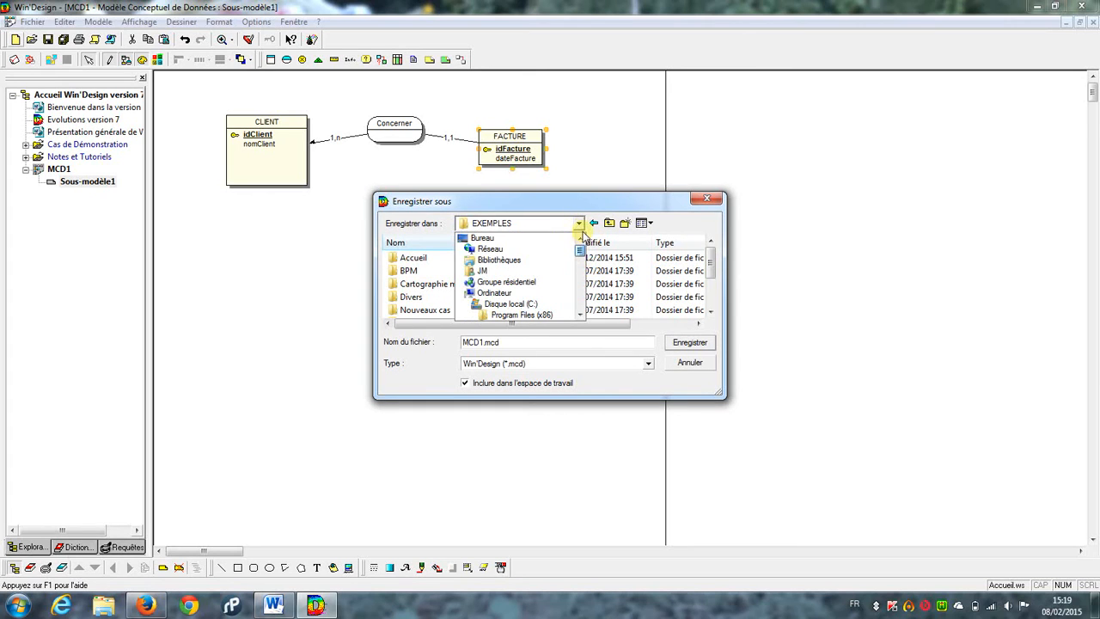
{"action": "left_click", "coordinate": [479, 239]}
{"action": "left_click", "coordinate": [518, 342]}
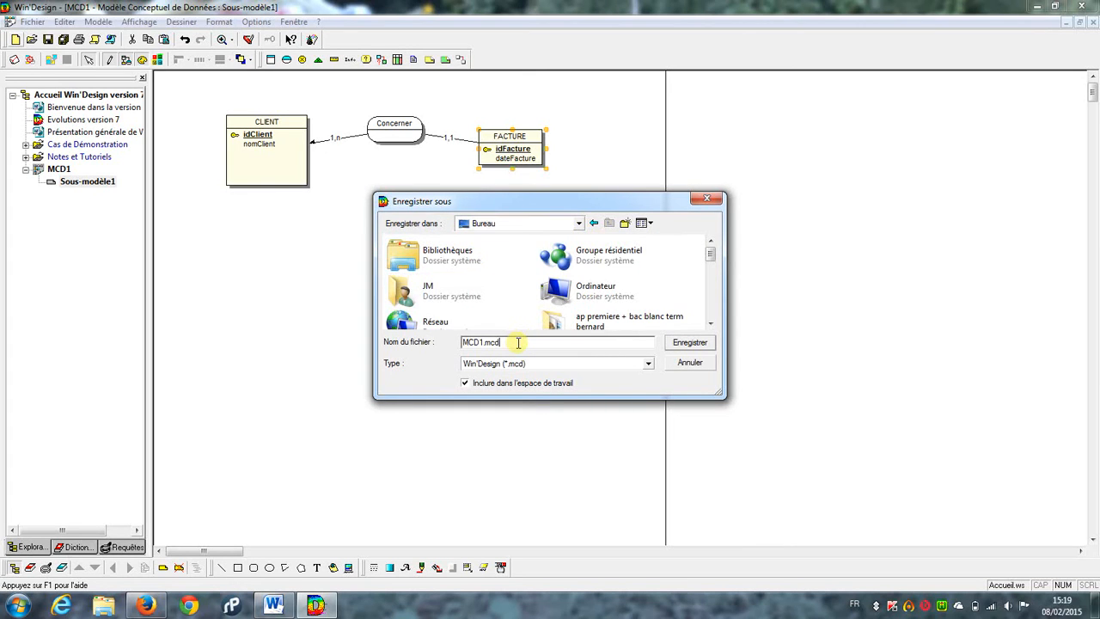
{"action": "left_click_drag", "start_coordinate": [518, 342], "coordinate": [400, 336]}
{"action": "type", "text": "mon premier"}
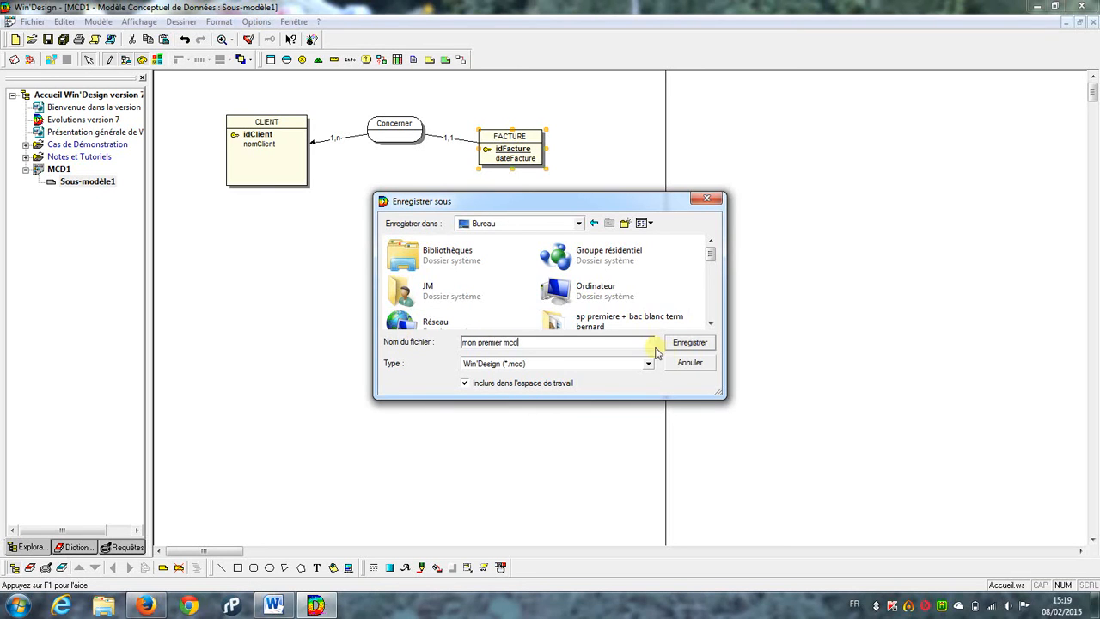
{"action": "left_click", "coordinate": [687, 343]}
{"action": "left_click", "coordinate": [687, 346]}
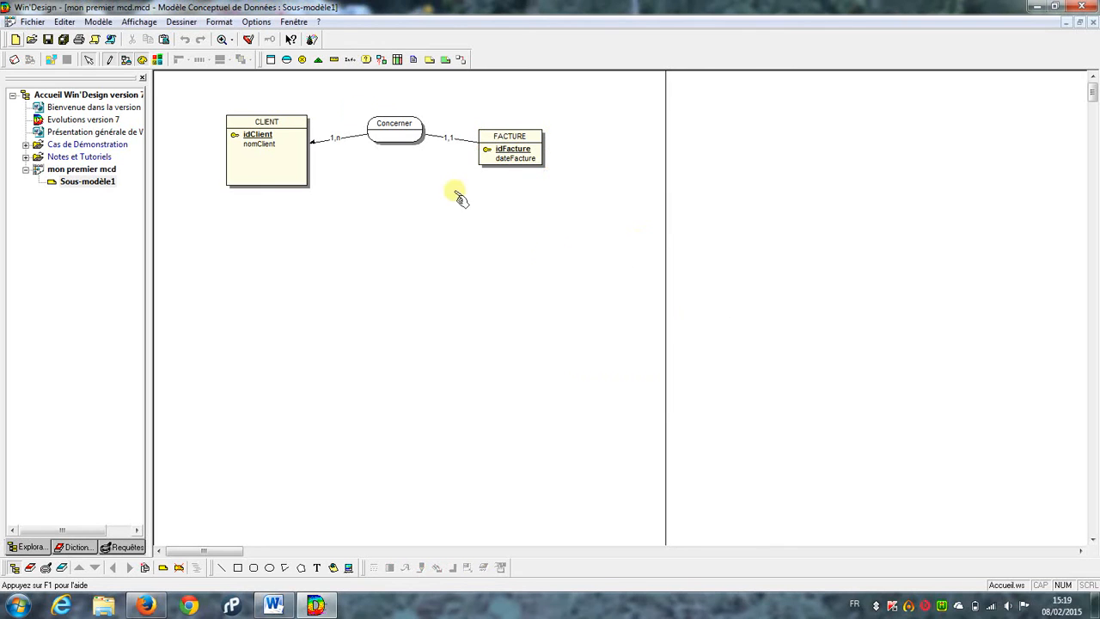
Run the default control (Contrôle, Défaut) on the conceptual data model to check it for errors.
{"action": "left_click", "coordinate": [94, 23]}
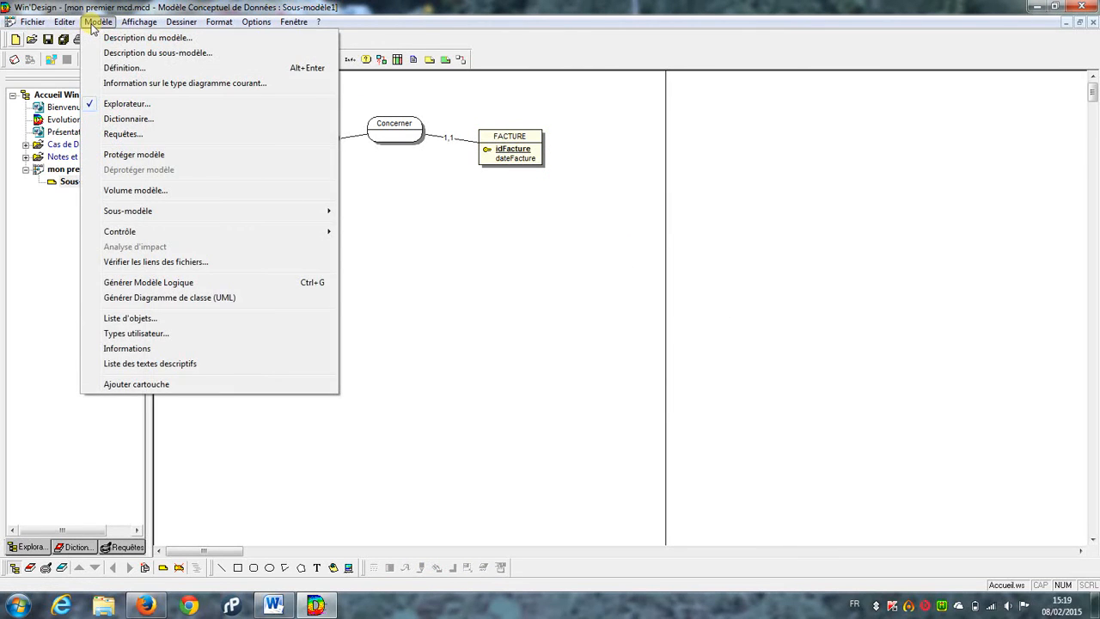
{"action": "left_click", "coordinate": [425, 224]}
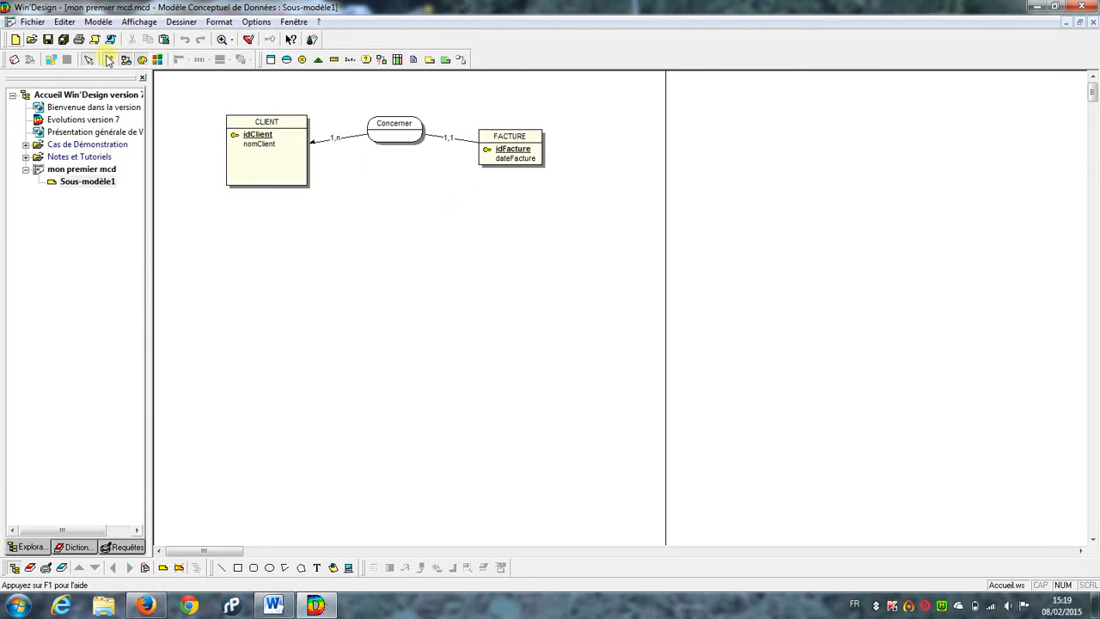
{"action": "left_click", "coordinate": [101, 23]}
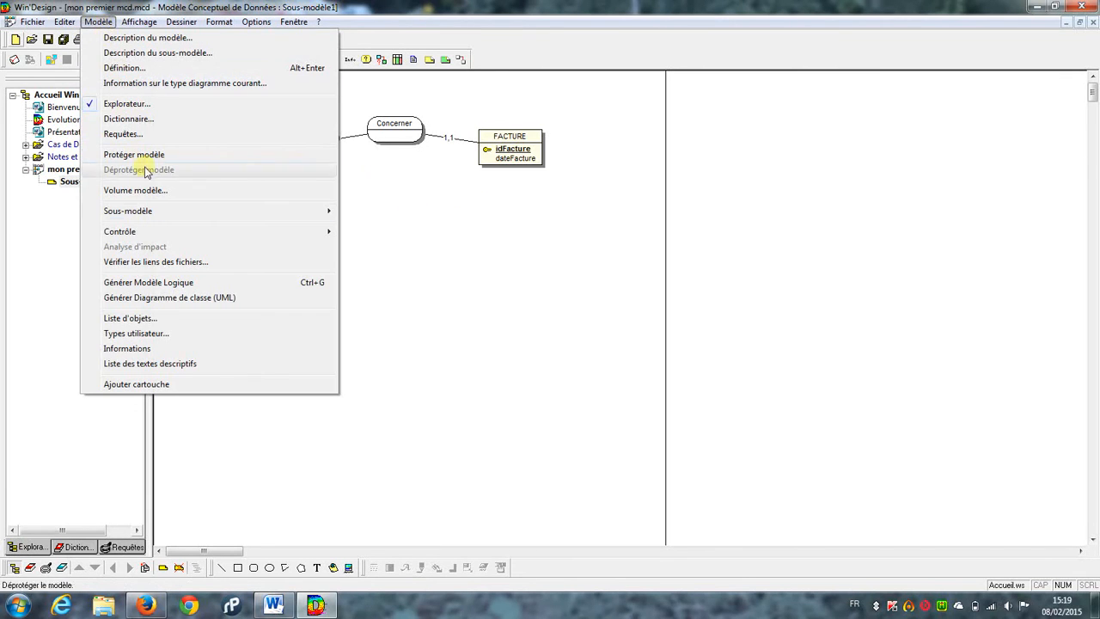
{"action": "mouse_move", "coordinate": [232, 231]}
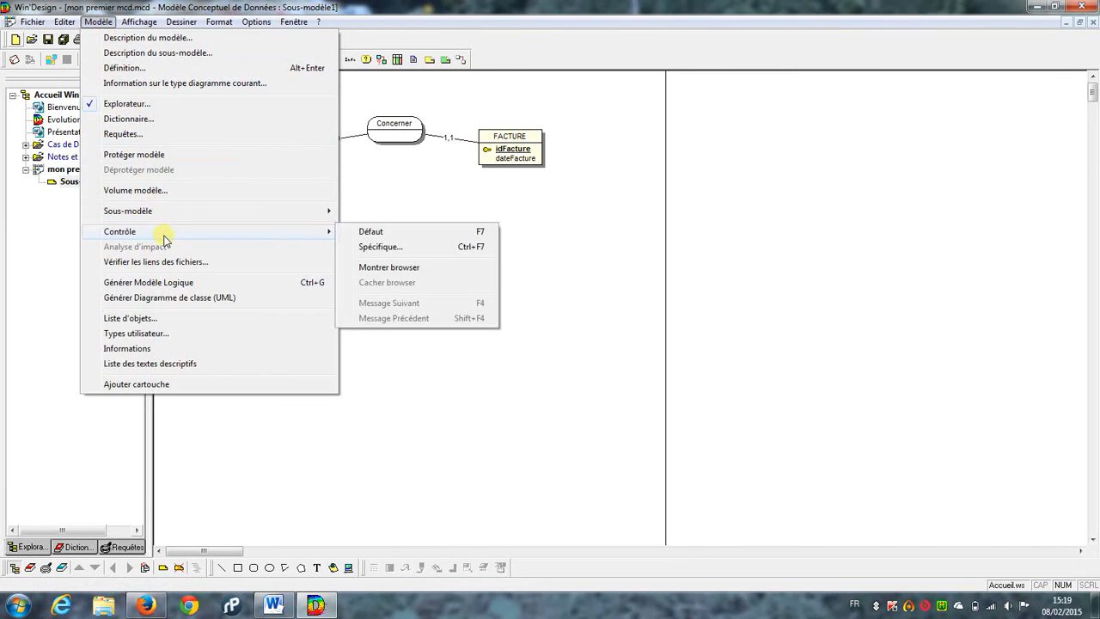
{"action": "left_click", "coordinate": [370, 233]}
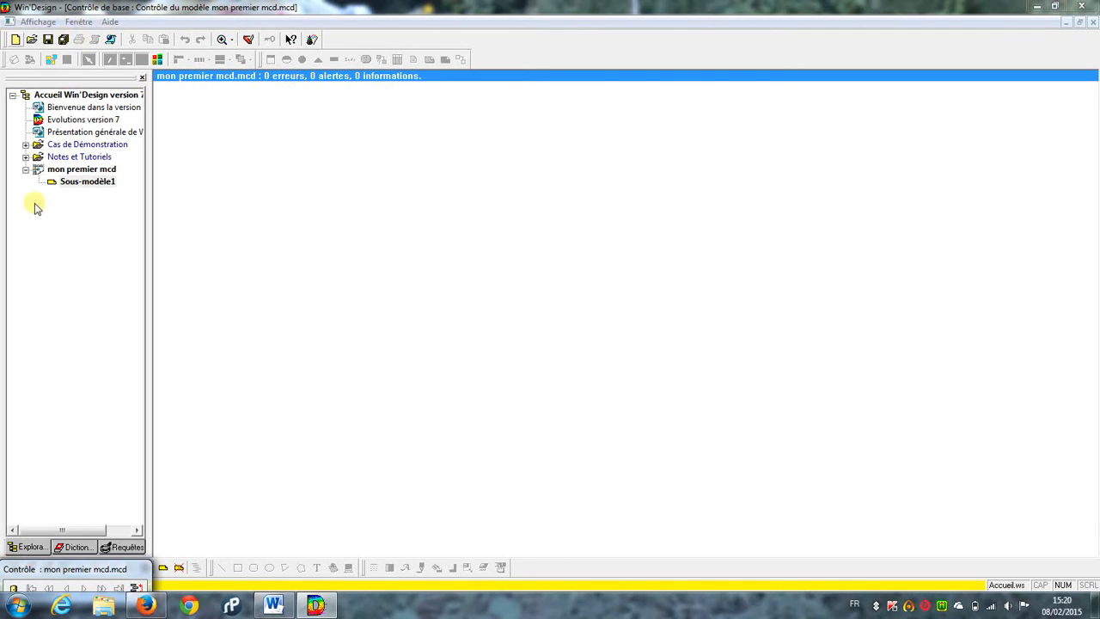
Close the model control report and return to the conceptual diagram of mon premier mcd.
{"action": "left_click", "coordinate": [87, 181]}
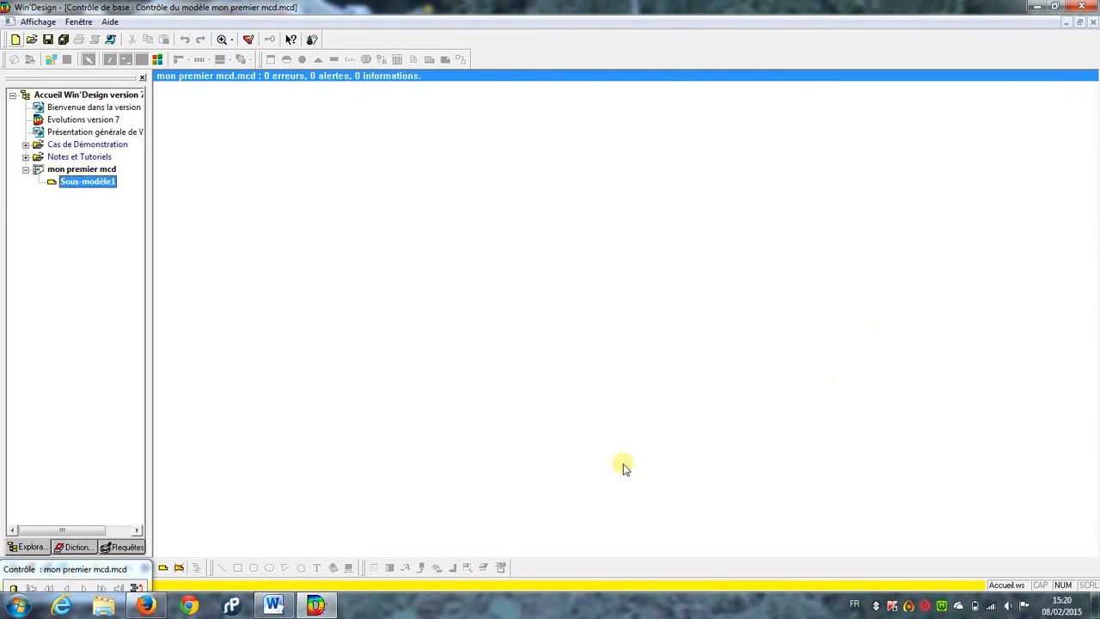
{"action": "left_click", "coordinate": [82, 571]}
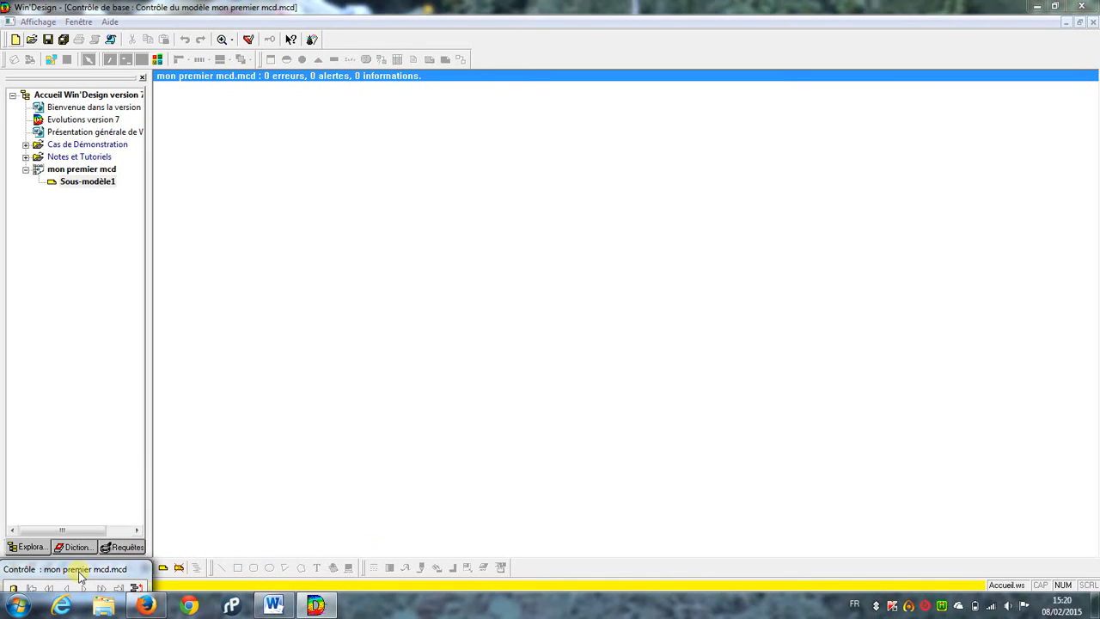
{"action": "left_click", "coordinate": [80, 169]}
{"action": "double_click", "coordinate": [82, 169]}
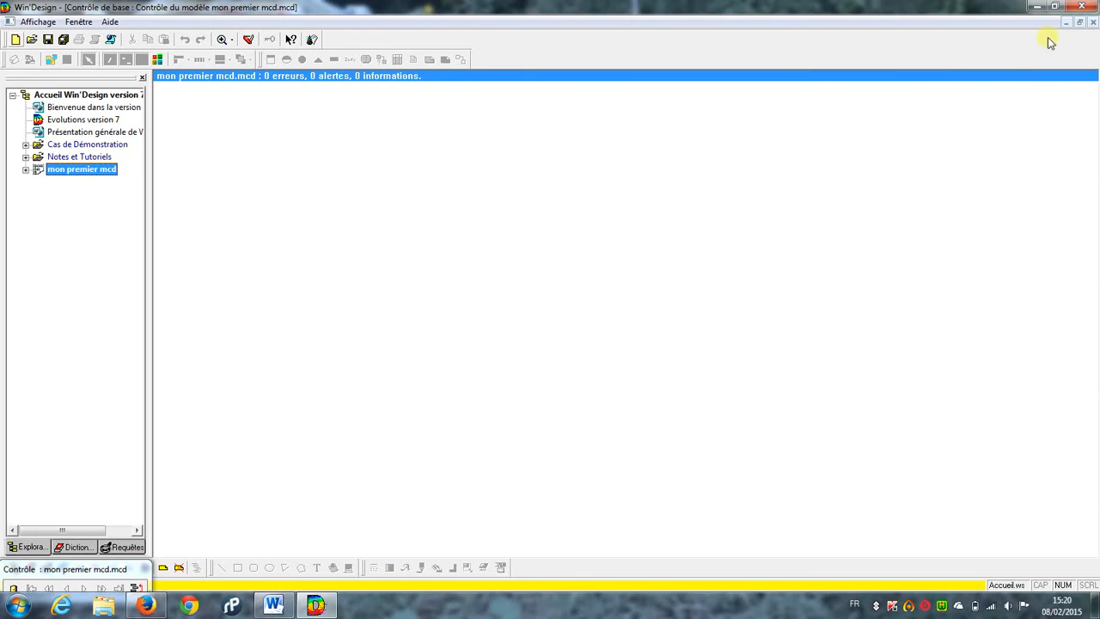
{"action": "left_click", "coordinate": [1080, 24]}
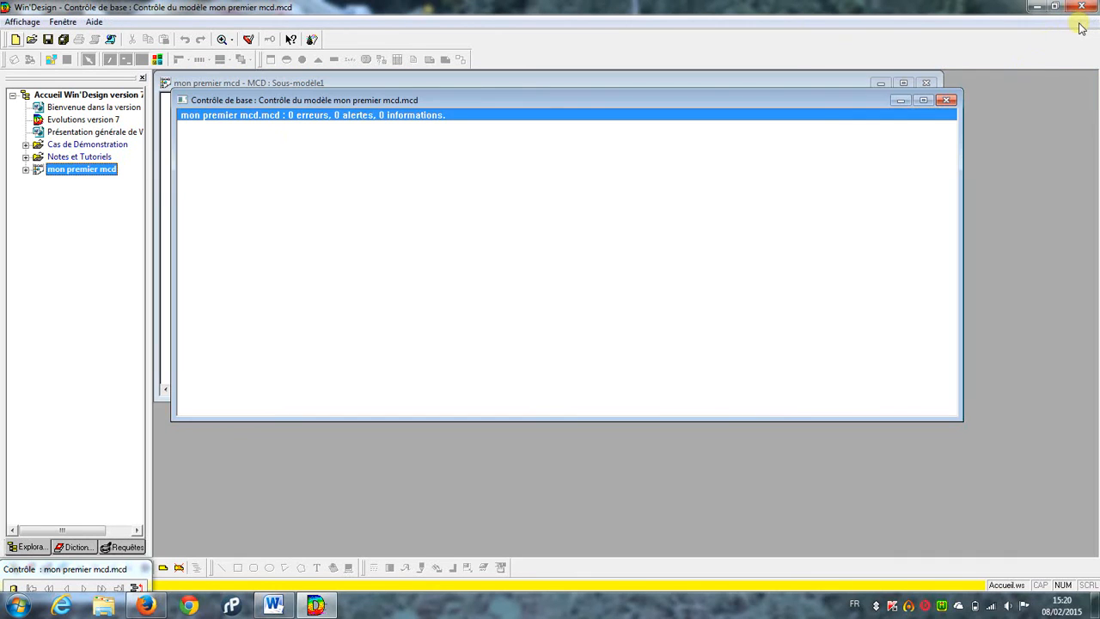
{"action": "left_click", "coordinate": [953, 96]}
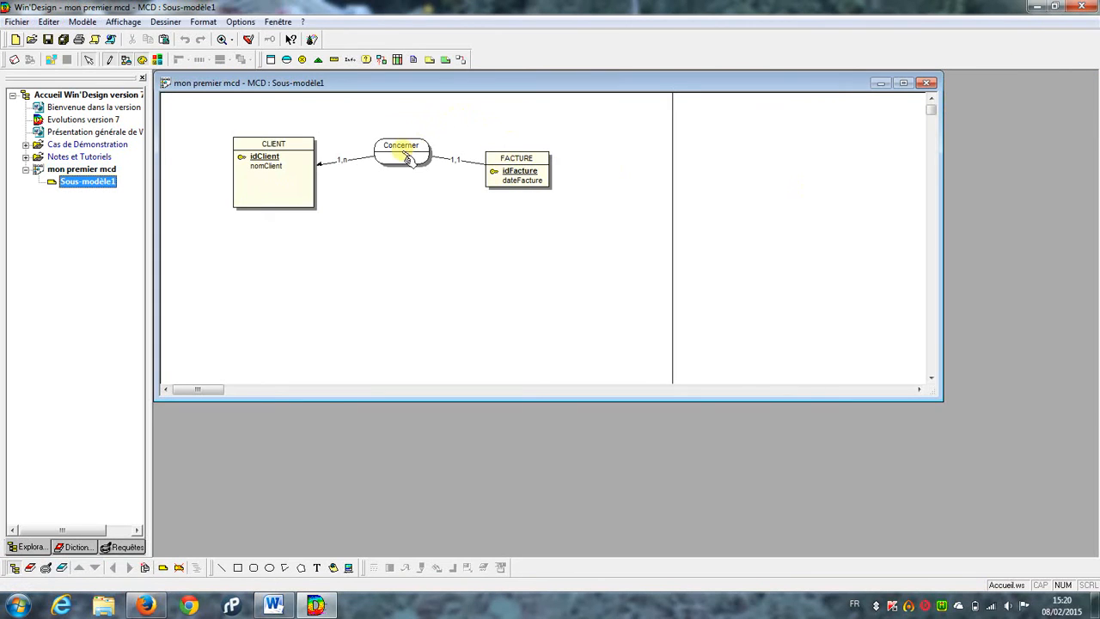
Set up generation of a new logical data model with MySQL as the current DBMS, using that database's types by default.
{"action": "left_click", "coordinate": [83, 21]}
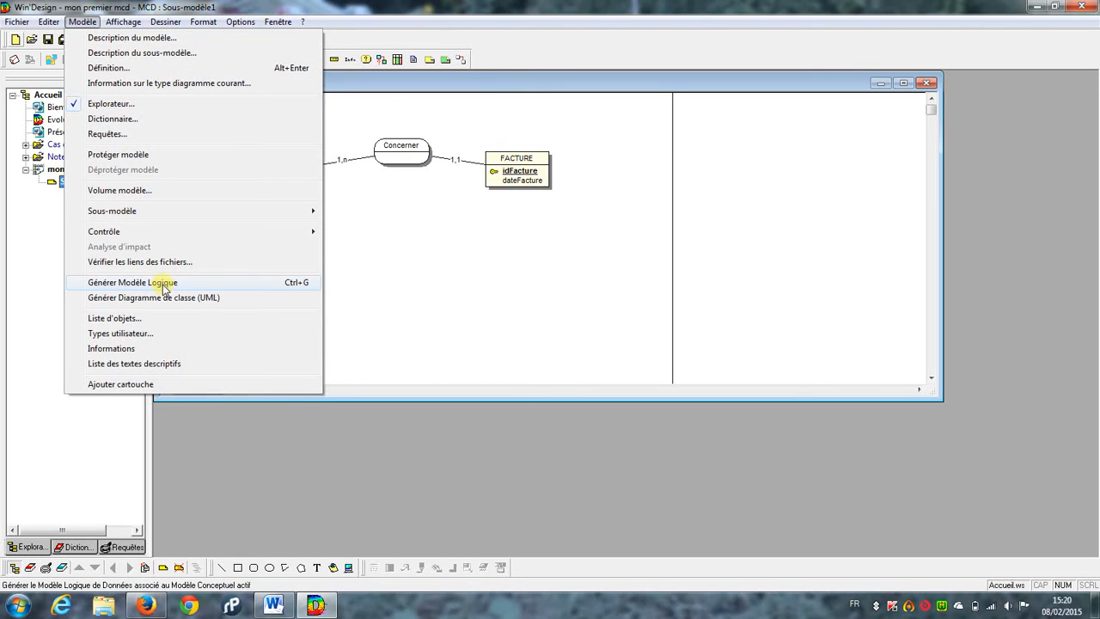
{"action": "left_click", "coordinate": [163, 284]}
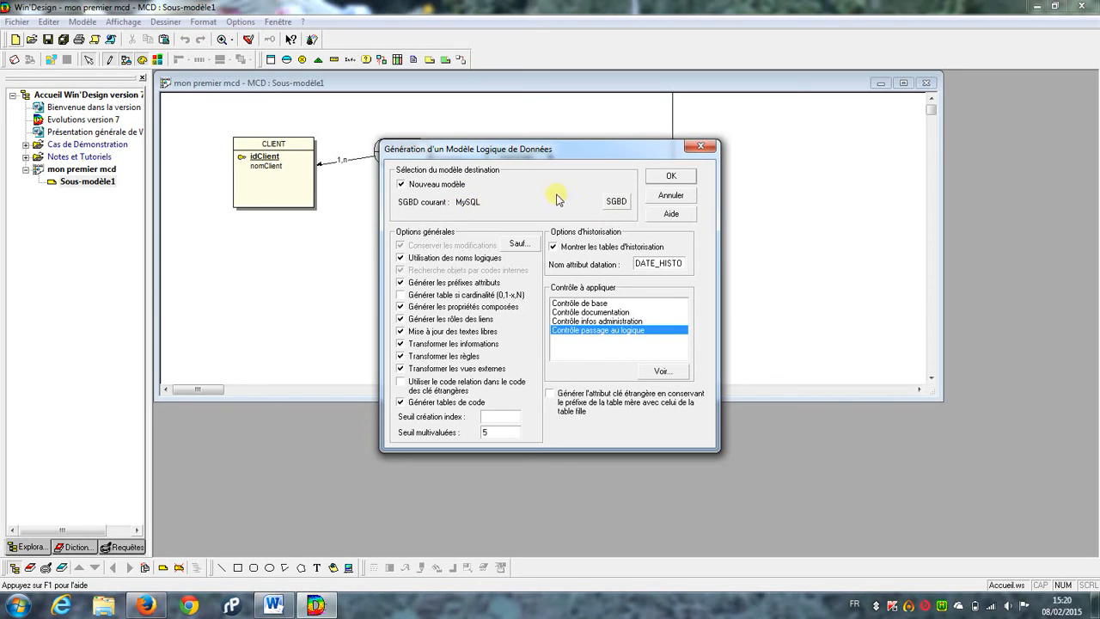
{"action": "left_click", "coordinate": [616, 201]}
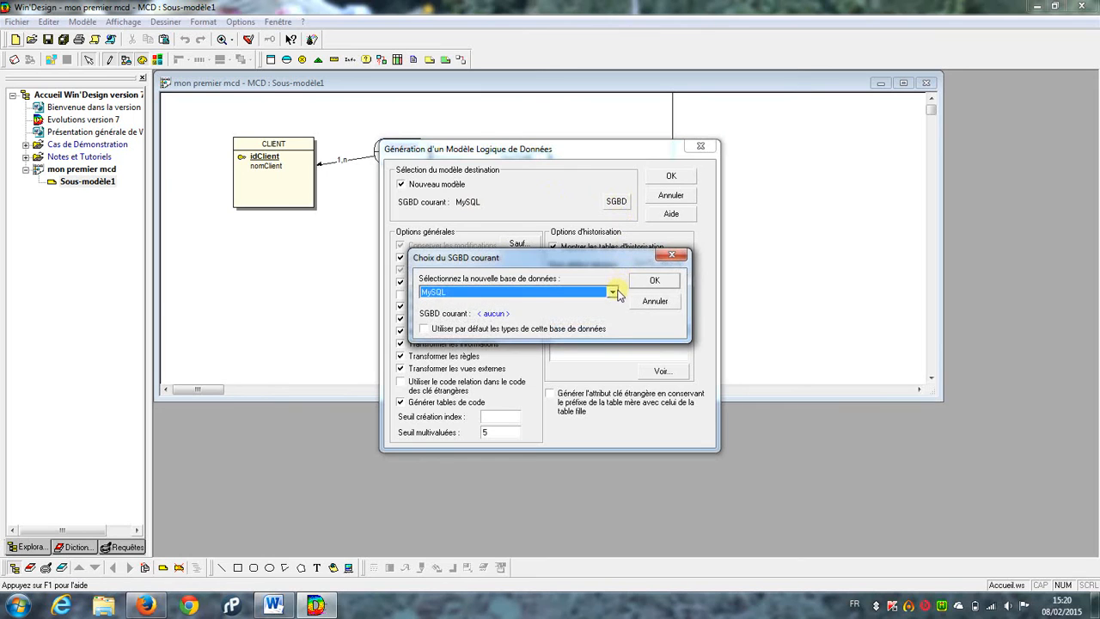
{"action": "left_click", "coordinate": [613, 291]}
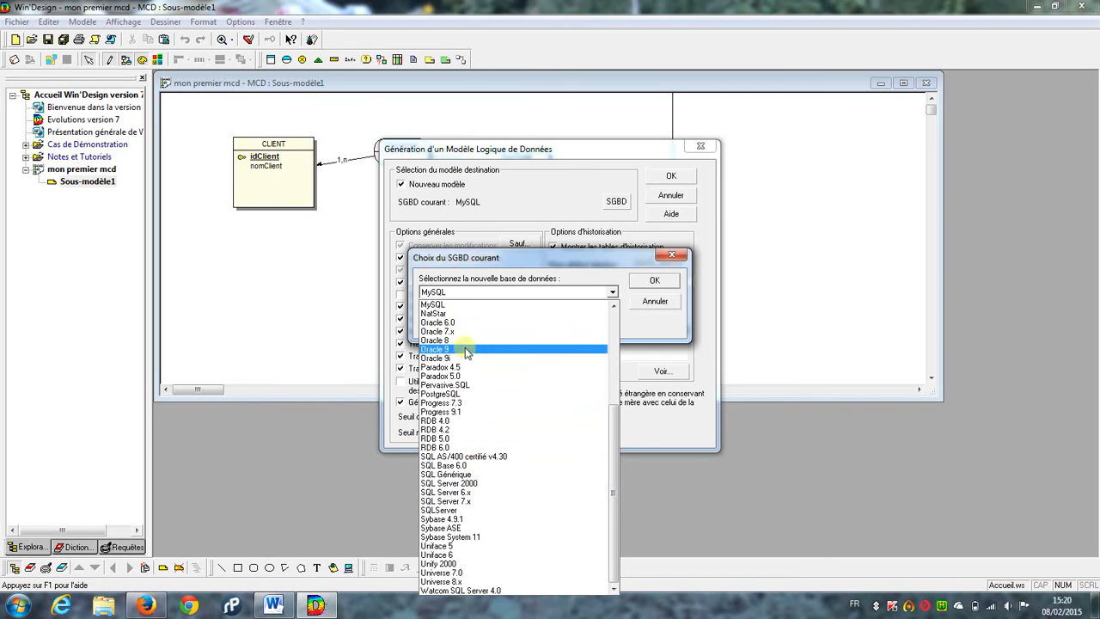
{"action": "left_click", "coordinate": [444, 305]}
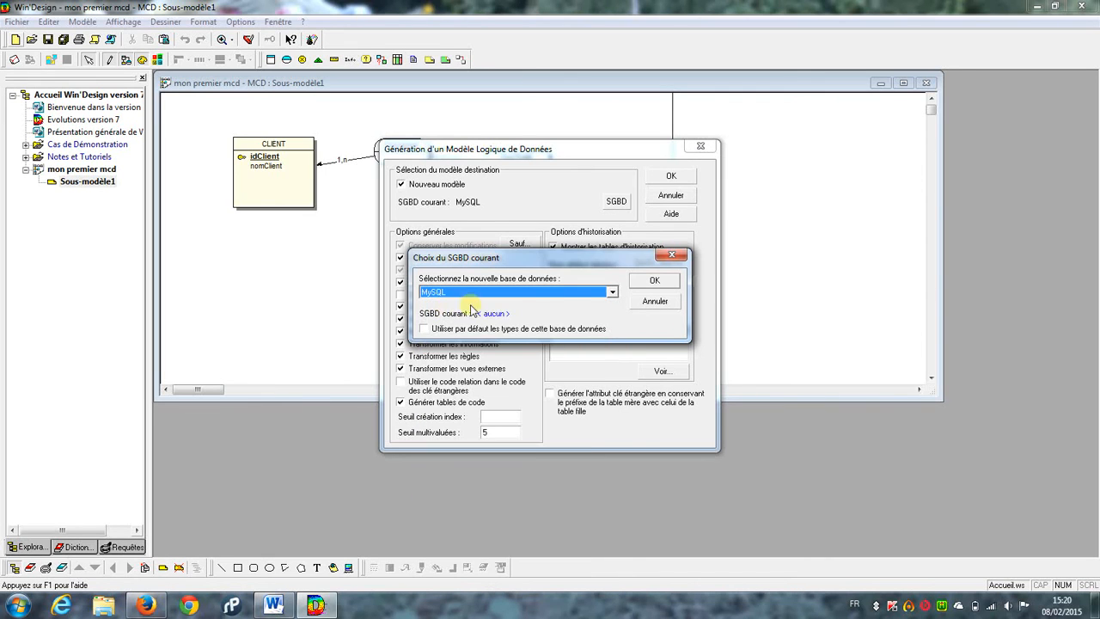
{"action": "left_click", "coordinate": [424, 328]}
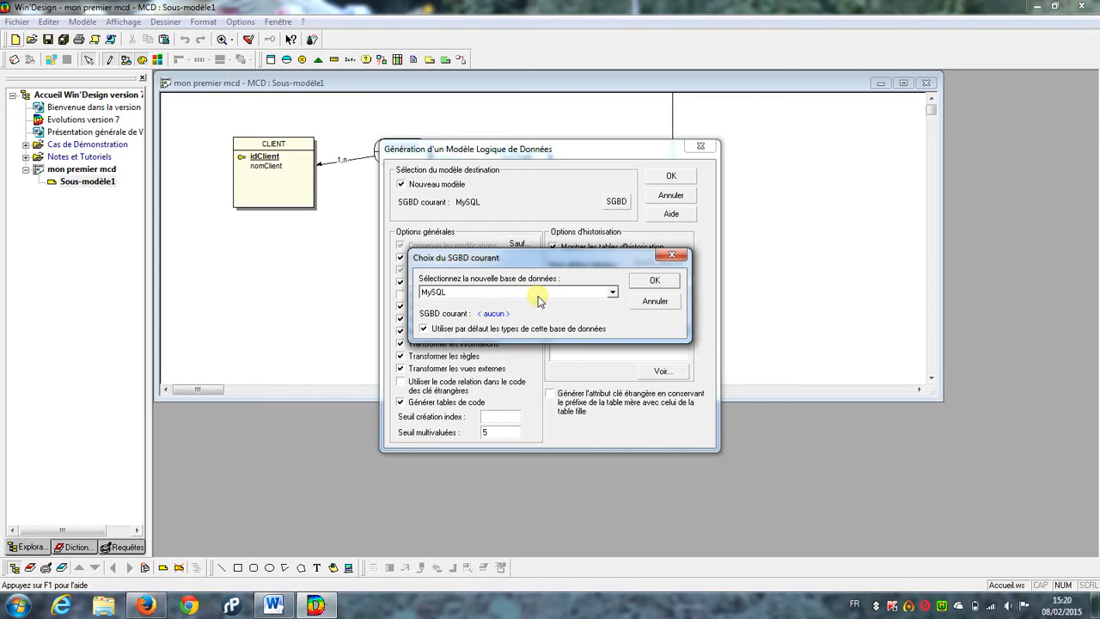
{"action": "left_click", "coordinate": [654, 280]}
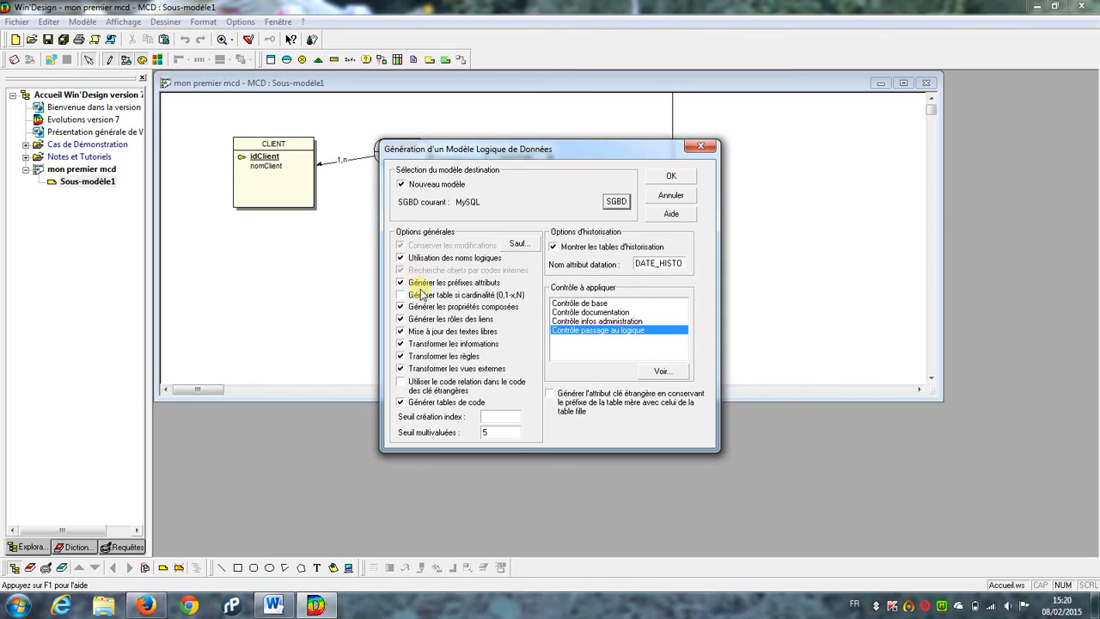
Generate the logical relational model for MySQL and move the FACTURE table lower and closer to CLIENT.
{"action": "left_click", "coordinate": [616, 203]}
{"action": "left_click", "coordinate": [646, 283]}
{"action": "left_click", "coordinate": [683, 176]}
{"action": "left_click_drag", "start_coordinate": [590, 215], "coordinate": [526, 273]}
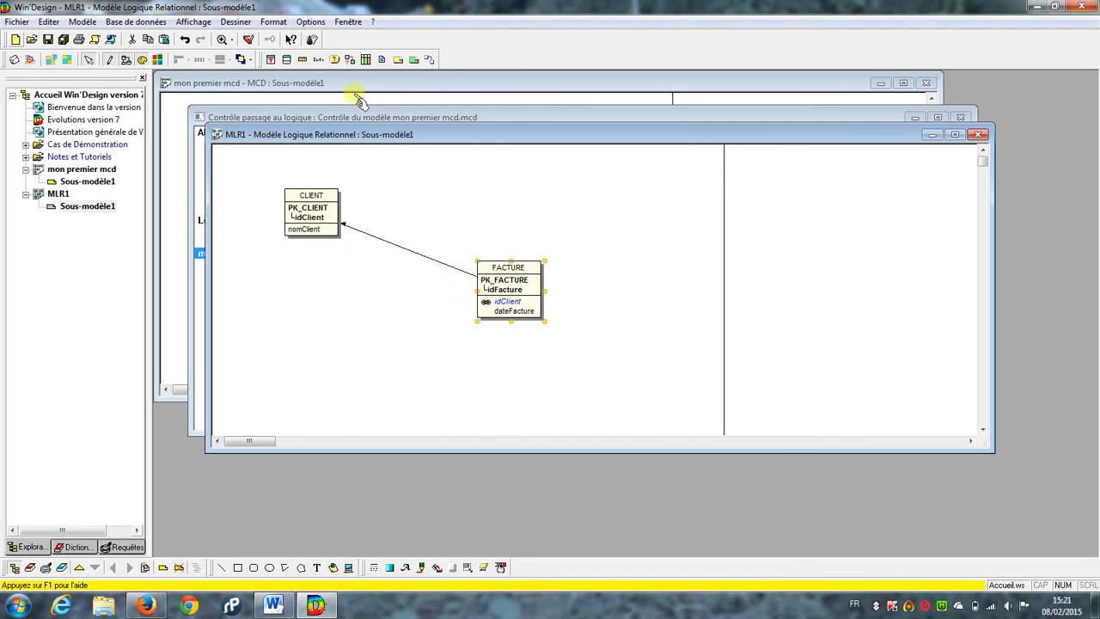
Start generating a MySQL database script from the logical model, with the database code set to facture.
{"action": "left_click", "coordinate": [133, 23]}
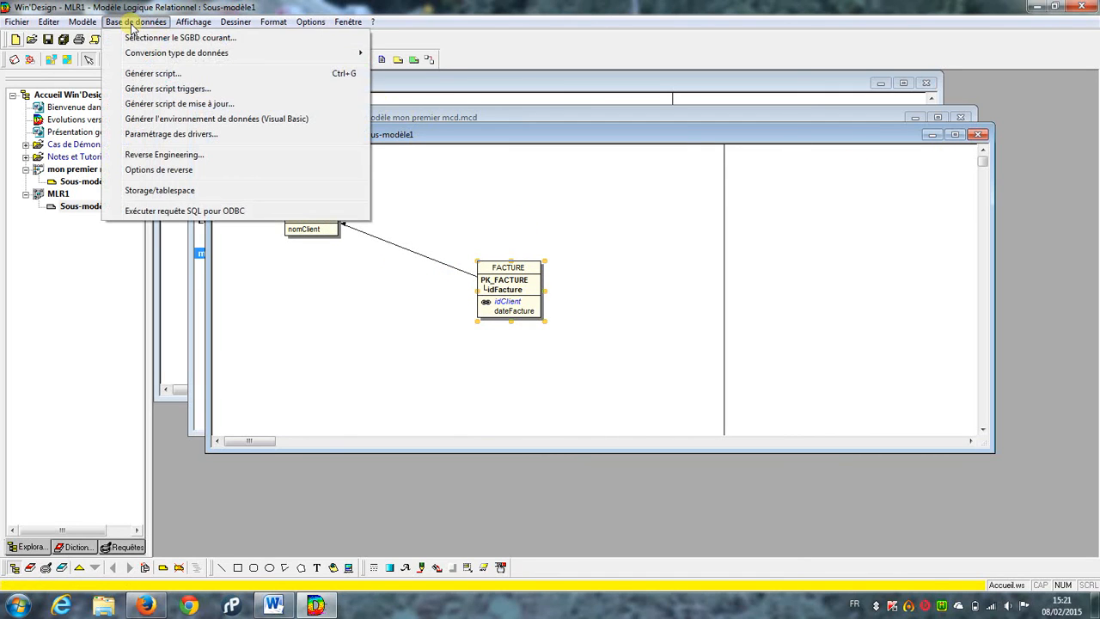
{"action": "left_click", "coordinate": [159, 75]}
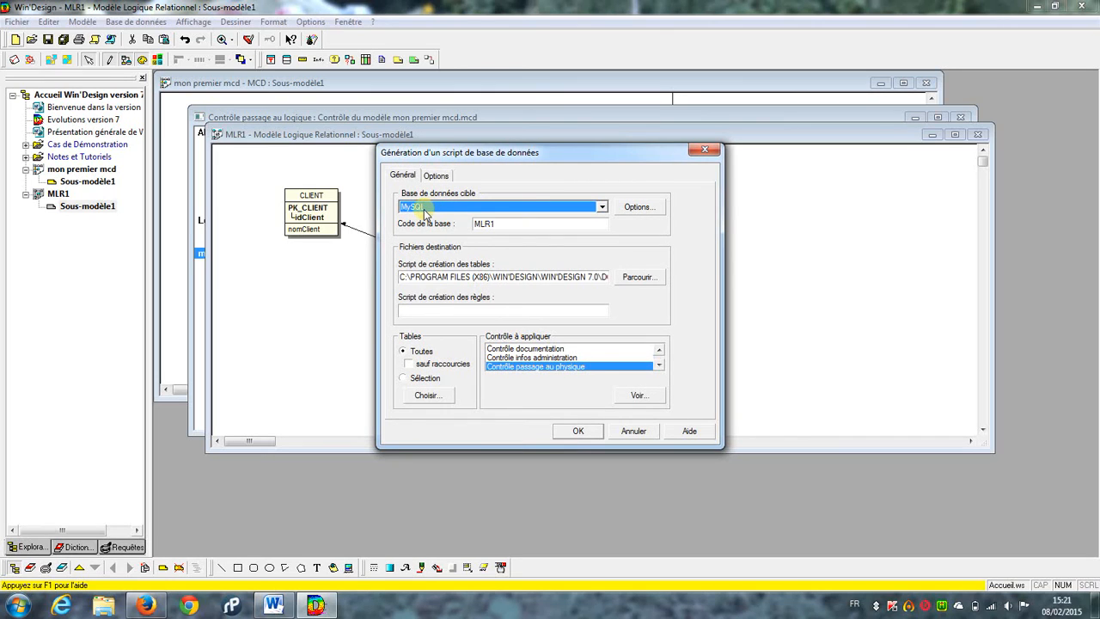
{"action": "double_click", "coordinate": [510, 226]}
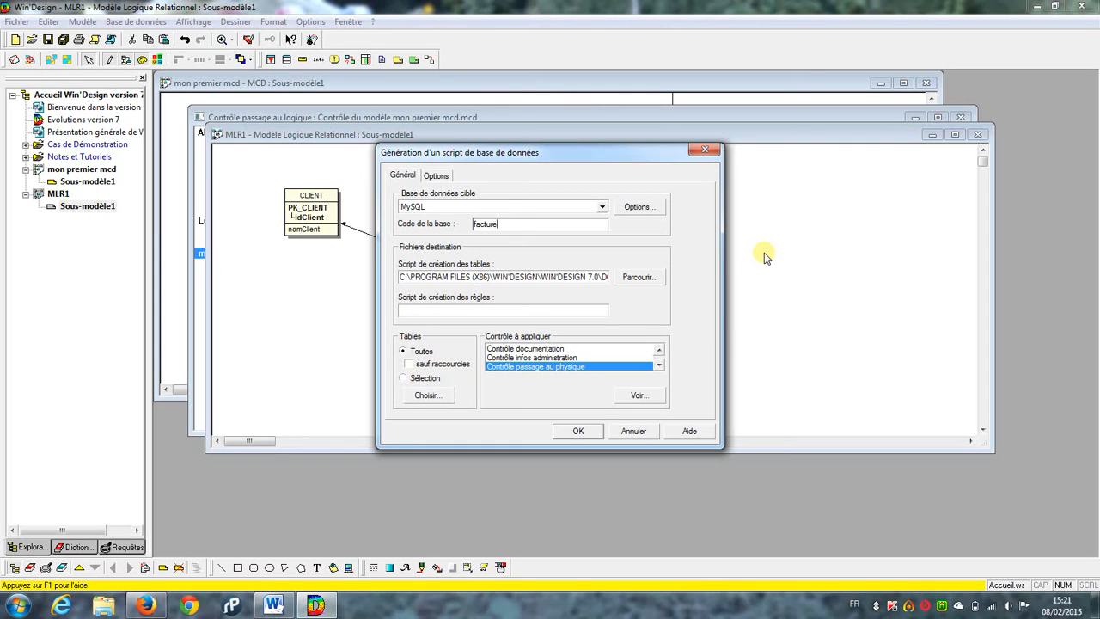
Set the table creation script's destination to a file named facture in the Bureau folder.
{"action": "left_click_drag", "start_coordinate": [605, 277], "coordinate": [642, 278]}
{"action": "left_click", "coordinate": [591, 276]}
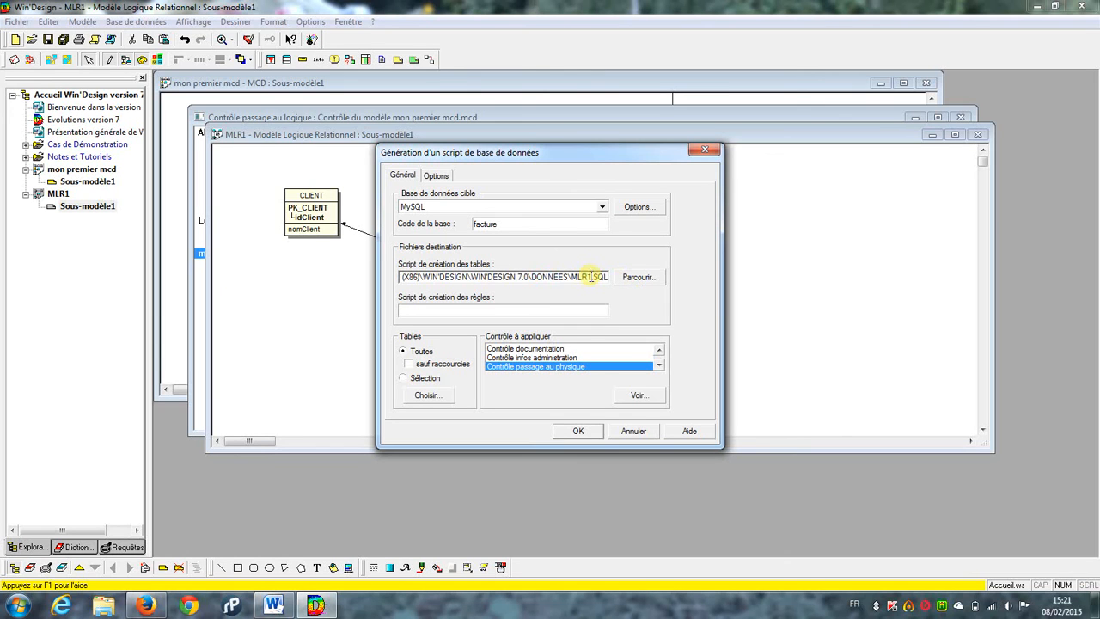
{"action": "left_click", "coordinate": [636, 277]}
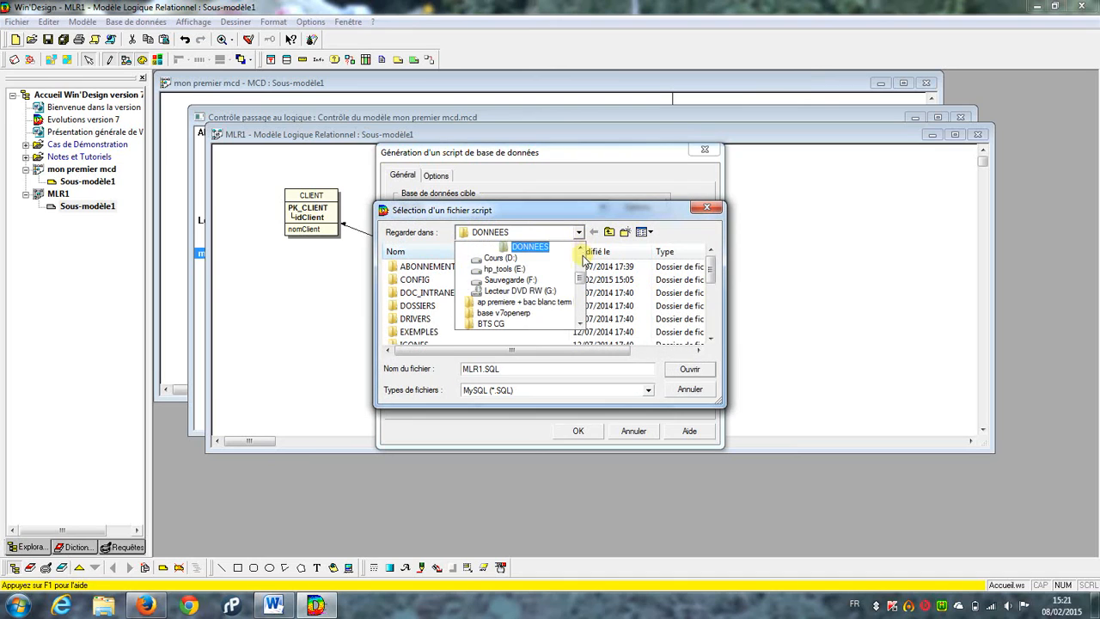
{"action": "left_click_drag", "start_coordinate": [581, 275], "coordinate": [579, 249]}
{"action": "left_click", "coordinate": [492, 248]}
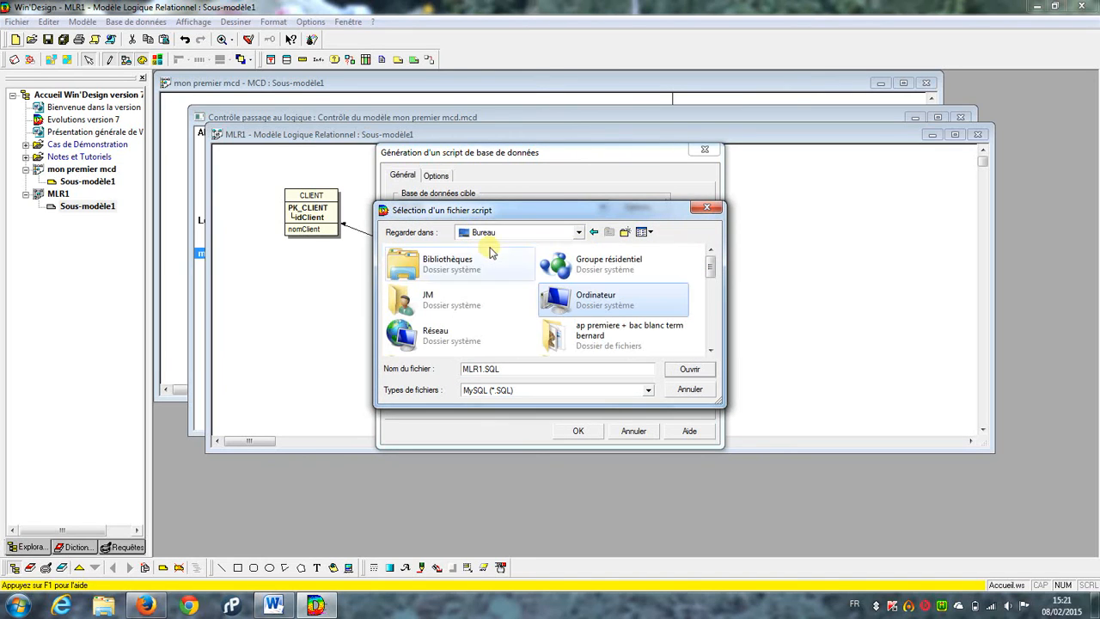
{"action": "left_click_drag", "start_coordinate": [511, 368], "coordinate": [434, 370]}
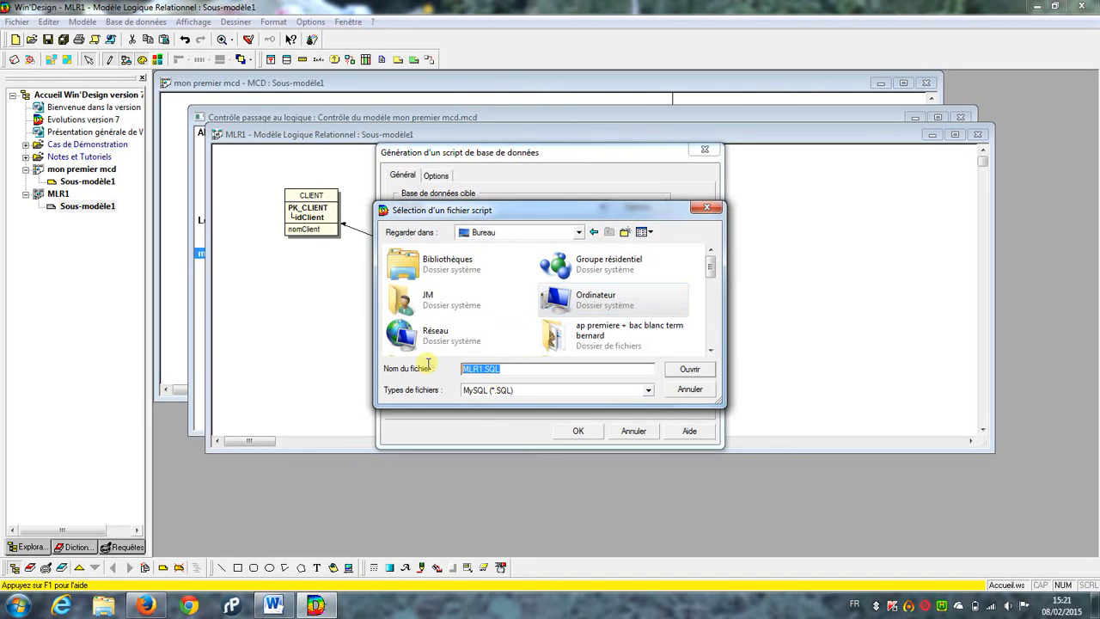
{"action": "type", "text": "factu"}
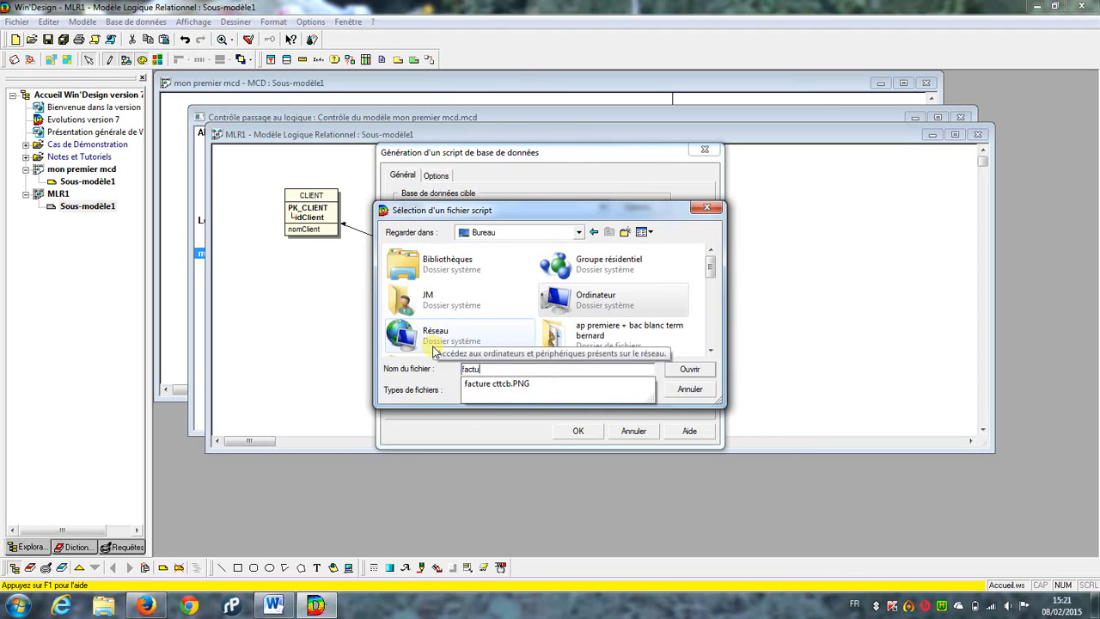
{"action": "type", "text": "re"}
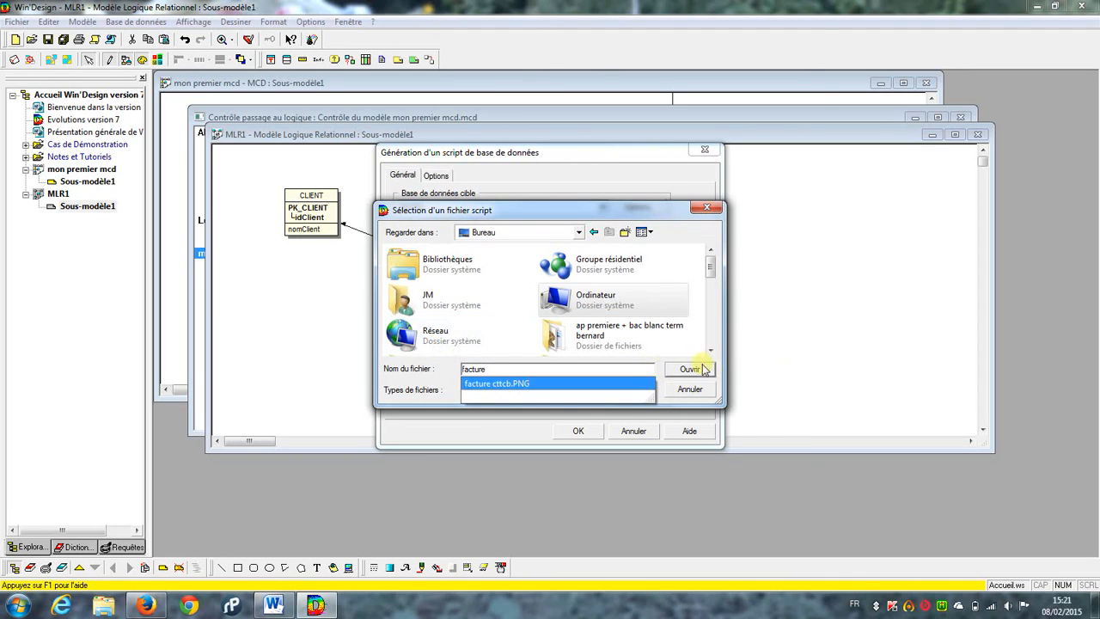
{"action": "left_click", "coordinate": [690, 368]}
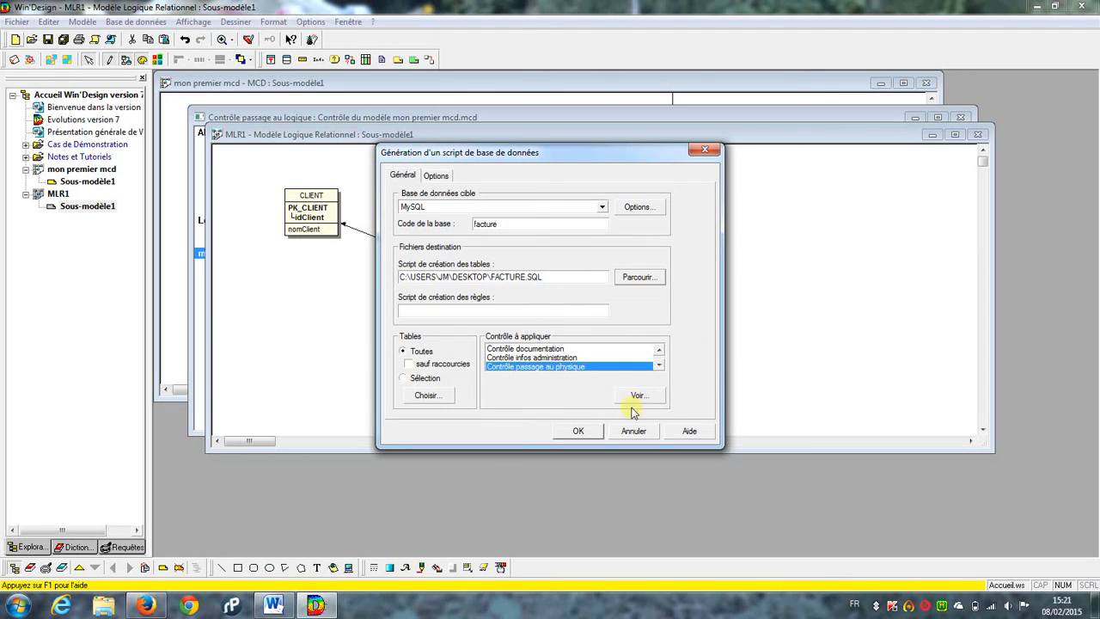
Review the script options, generate the database script without changing them, and open the resulting FACTURE.SQL.
{"action": "left_click", "coordinate": [433, 176]}
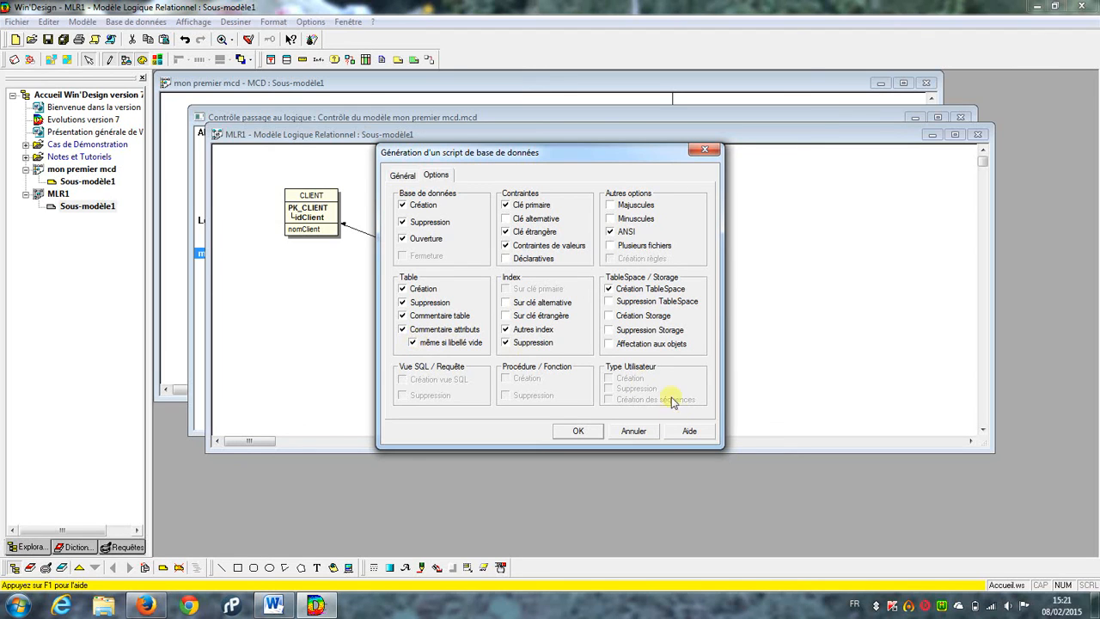
{"action": "left_click", "coordinate": [577, 431]}
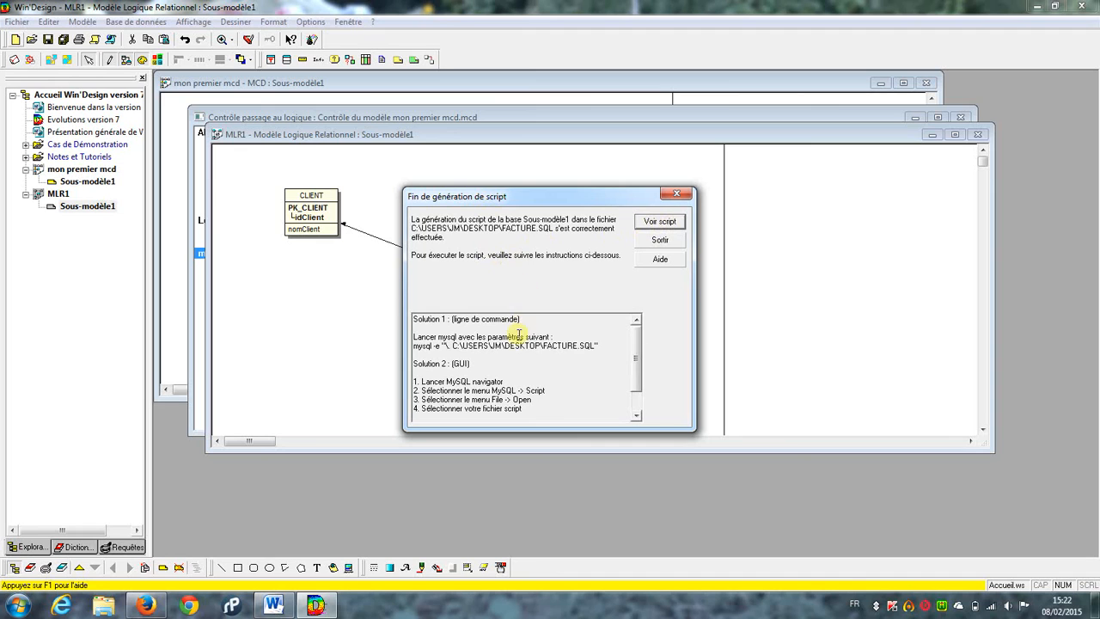
{"action": "left_click", "coordinate": [672, 225]}
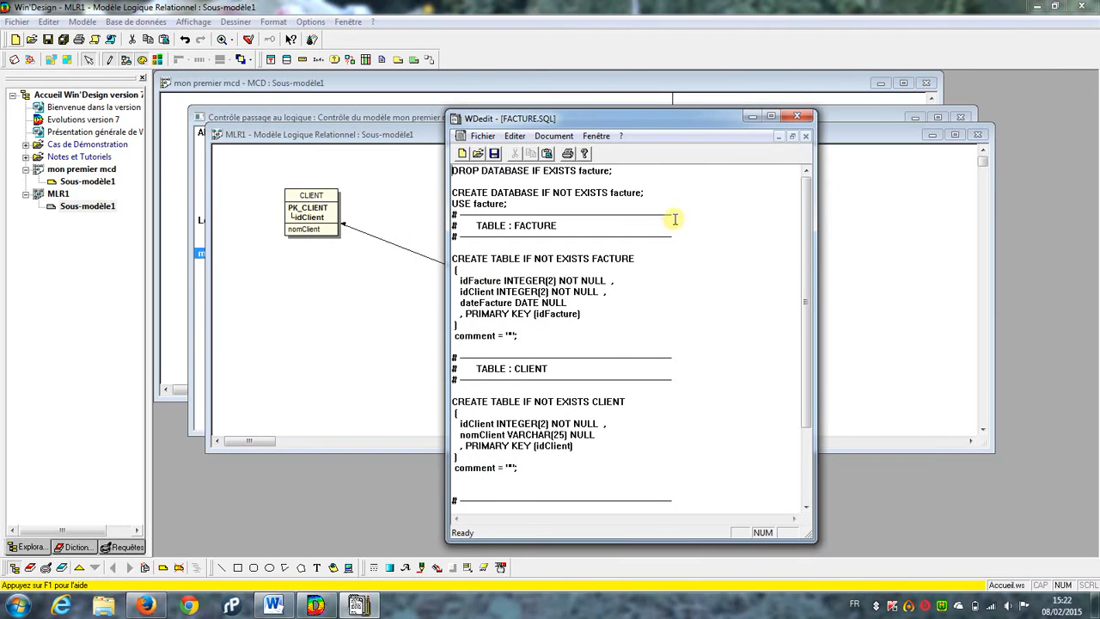
Enlarge the script viewer and examine the FACTURE and CLIENT table definitions and the foreign key statement.
{"action": "left_click_drag", "start_coordinate": [814, 147], "coordinate": [945, 149]}
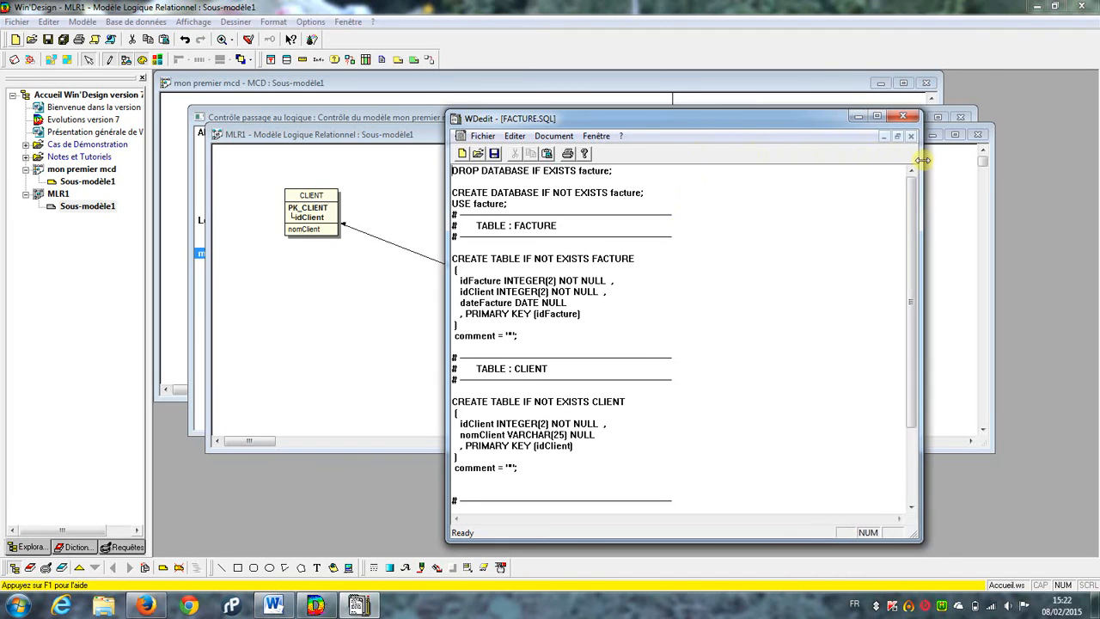
{"action": "left_click_drag", "start_coordinate": [729, 122], "coordinate": [600, 52]}
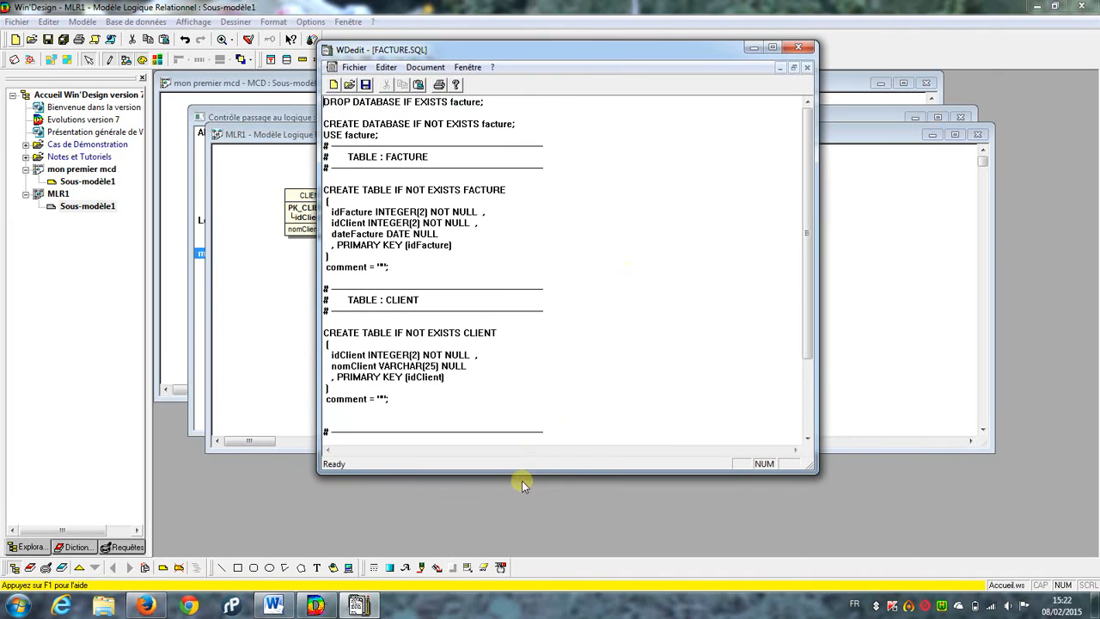
{"action": "left_click_drag", "start_coordinate": [521, 478], "coordinate": [546, 545]}
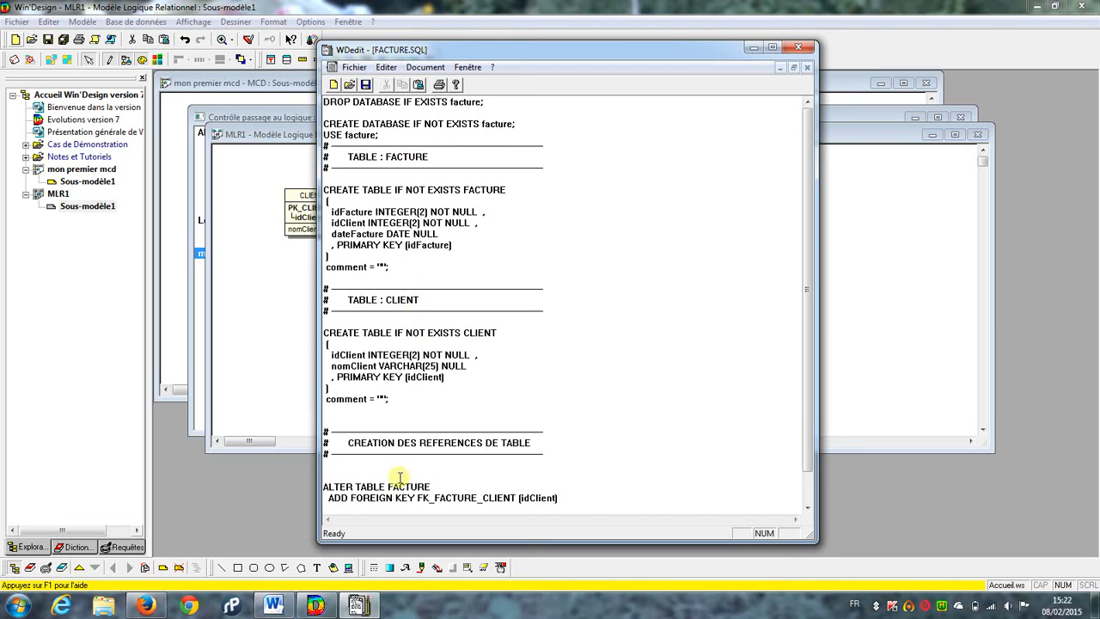
{"action": "scroll", "coordinate": [602, 439], "scroll_direction": "down", "scroll_amount": 1}
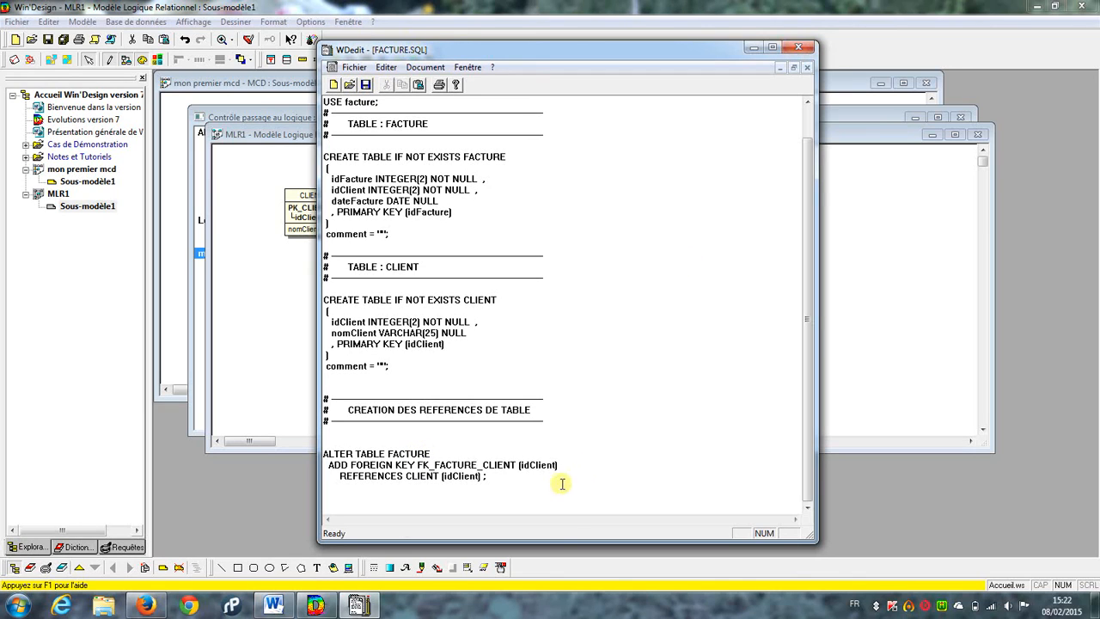
Switch to the WampServer local home page in Firefox and open phpMyAdmin's server-level import page.
{"action": "left_click", "coordinate": [943, 608]}
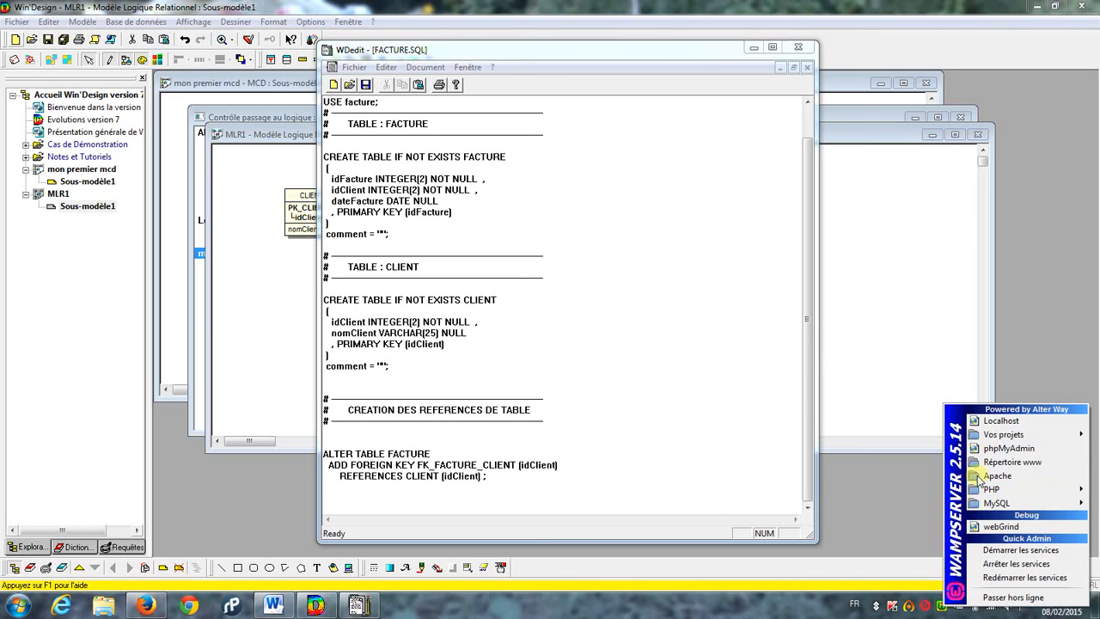
{"action": "left_click", "coordinate": [146, 606]}
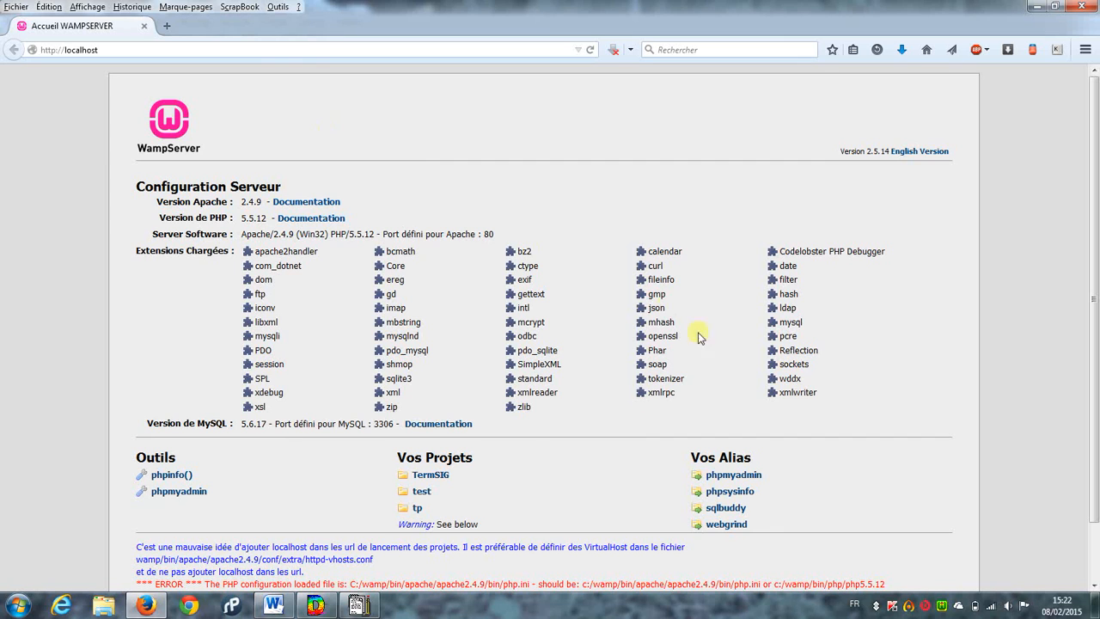
{"action": "left_click", "coordinate": [718, 480]}
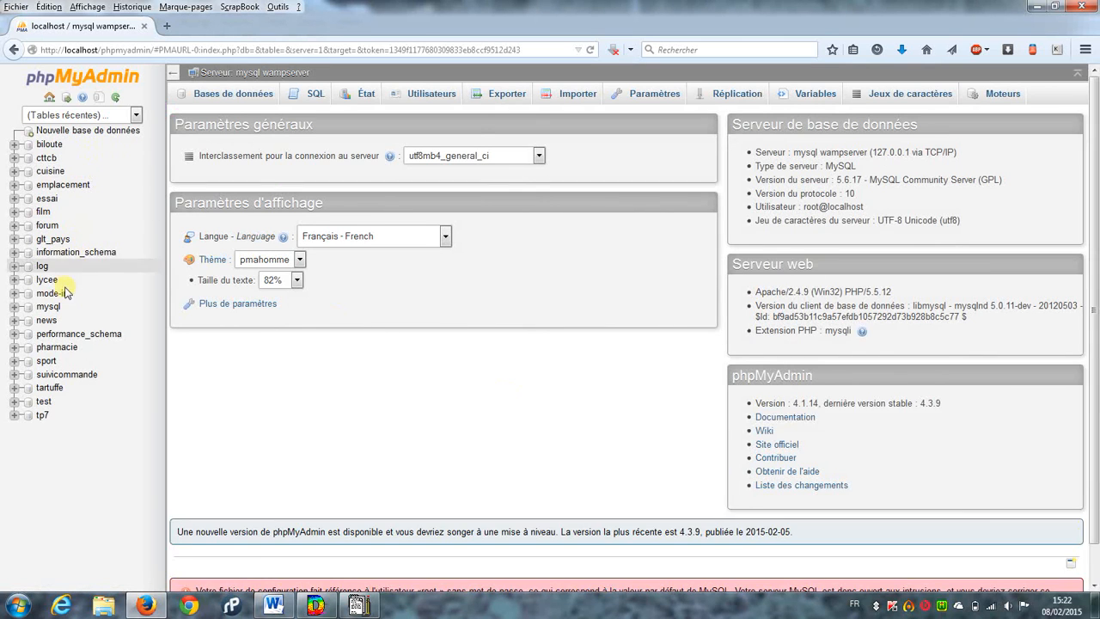
{"action": "left_click", "coordinate": [582, 97]}
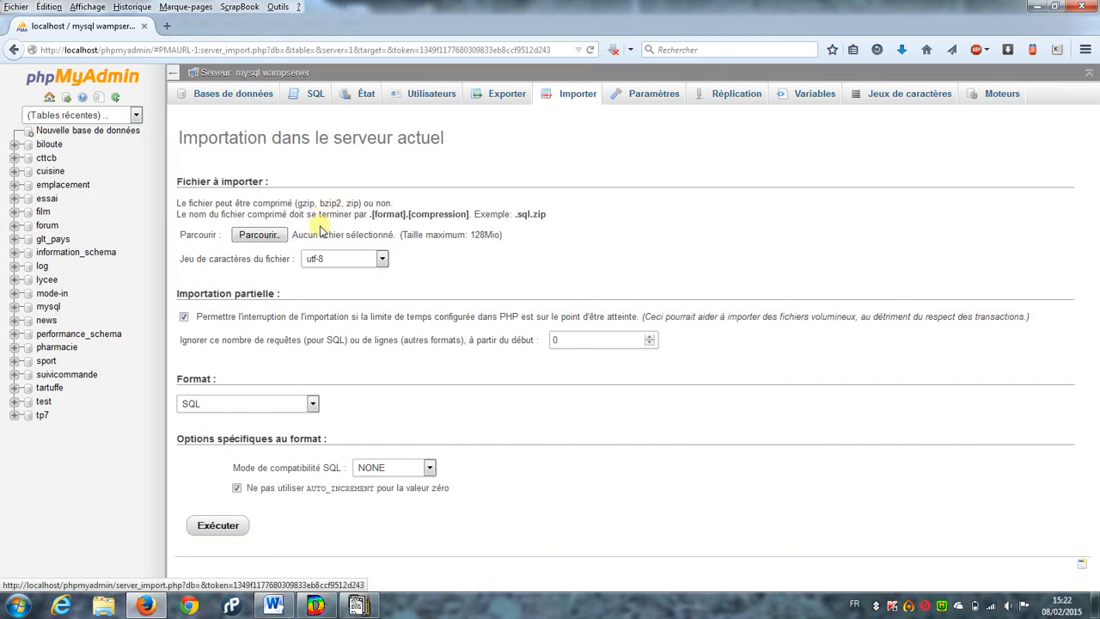
Import FACTURE.SQL from the Bureau folder into the MySQL server and open the facture database.
{"action": "left_click", "coordinate": [256, 239]}
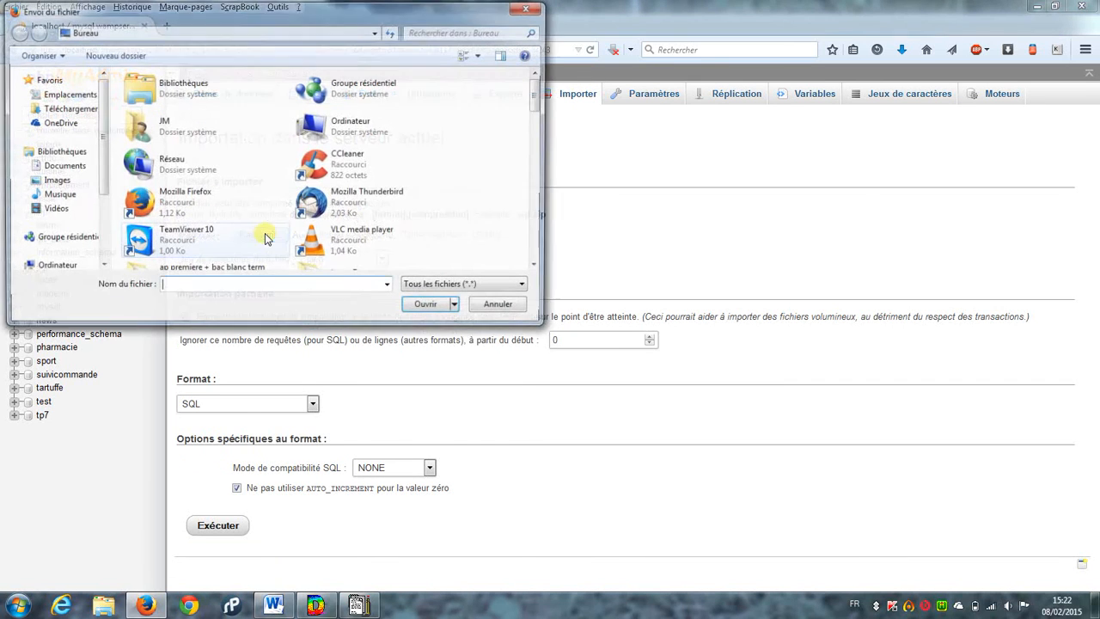
{"action": "left_click_drag", "start_coordinate": [537, 101], "coordinate": [540, 193]}
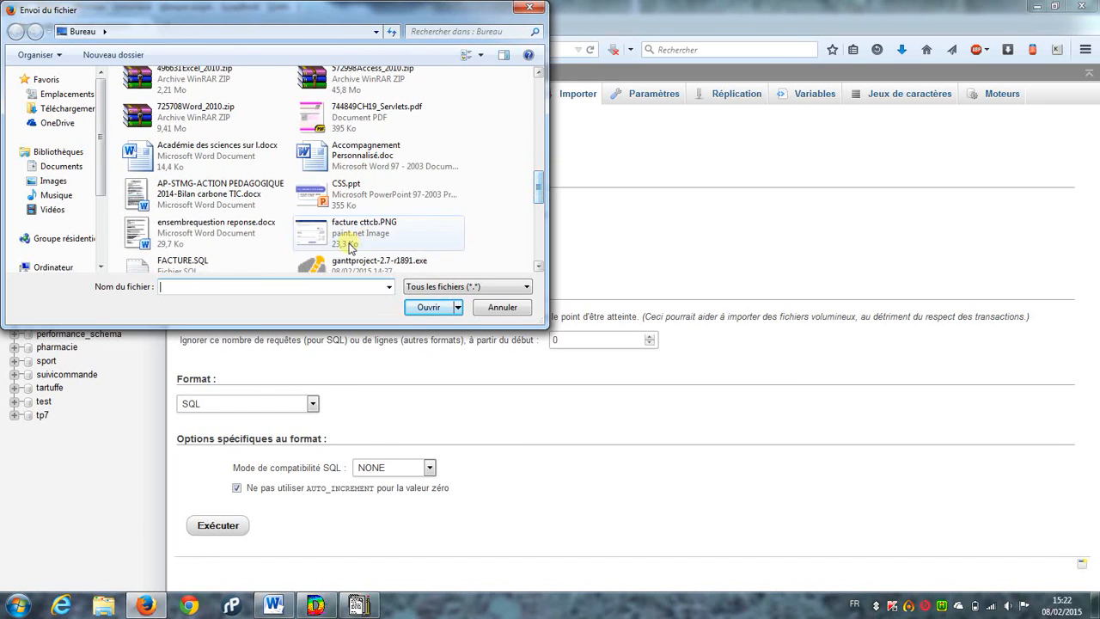
{"action": "double_click", "coordinate": [210, 264]}
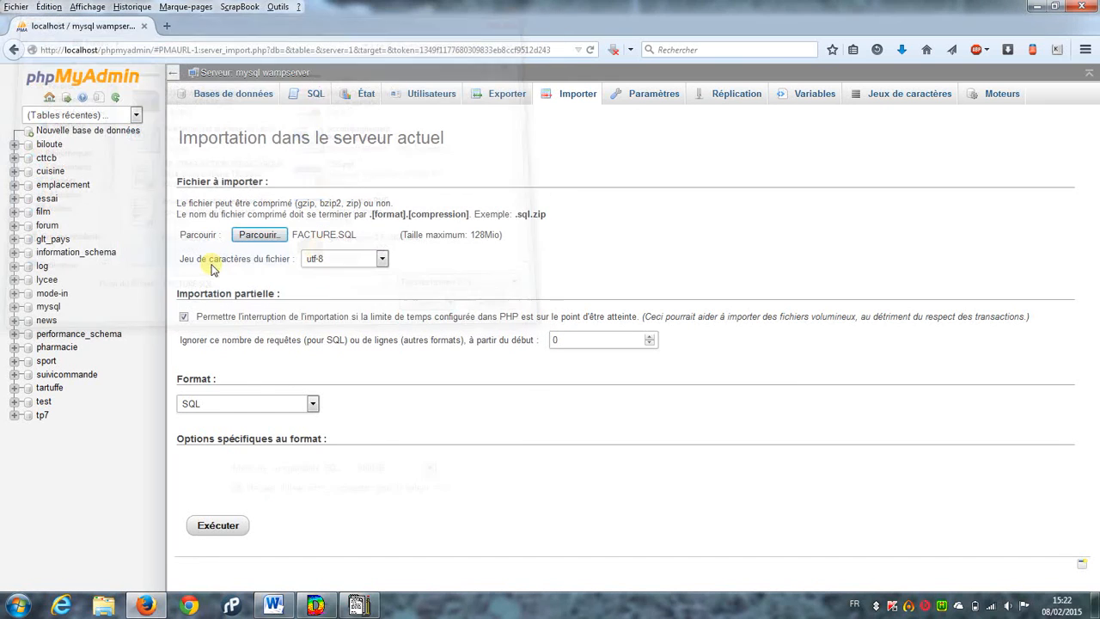
{"action": "left_click", "coordinate": [228, 527]}
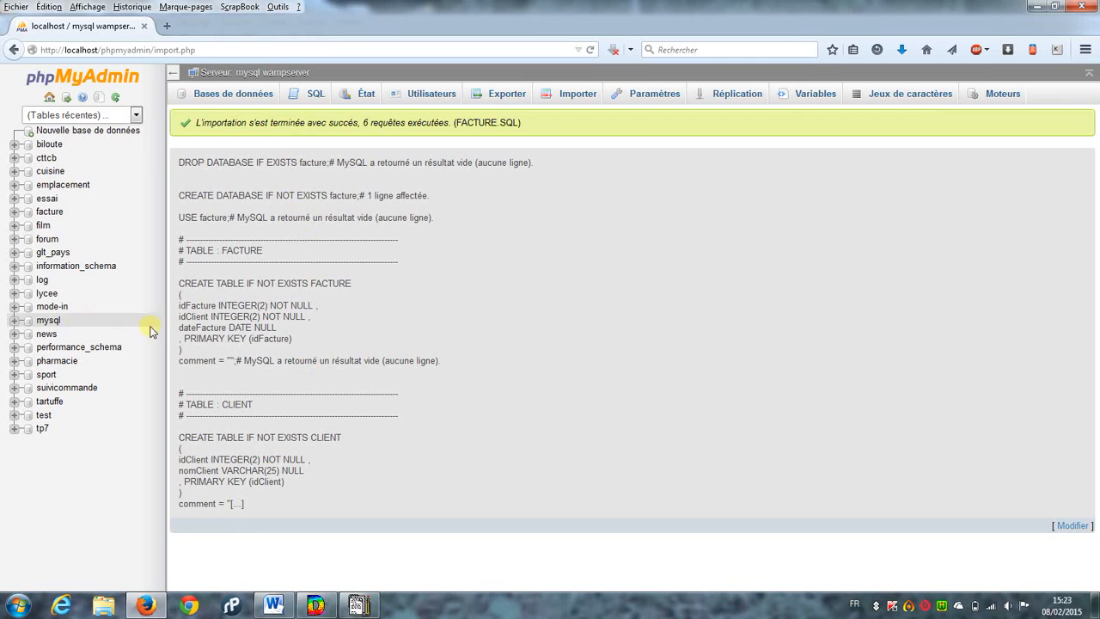
{"action": "left_click", "coordinate": [51, 215]}
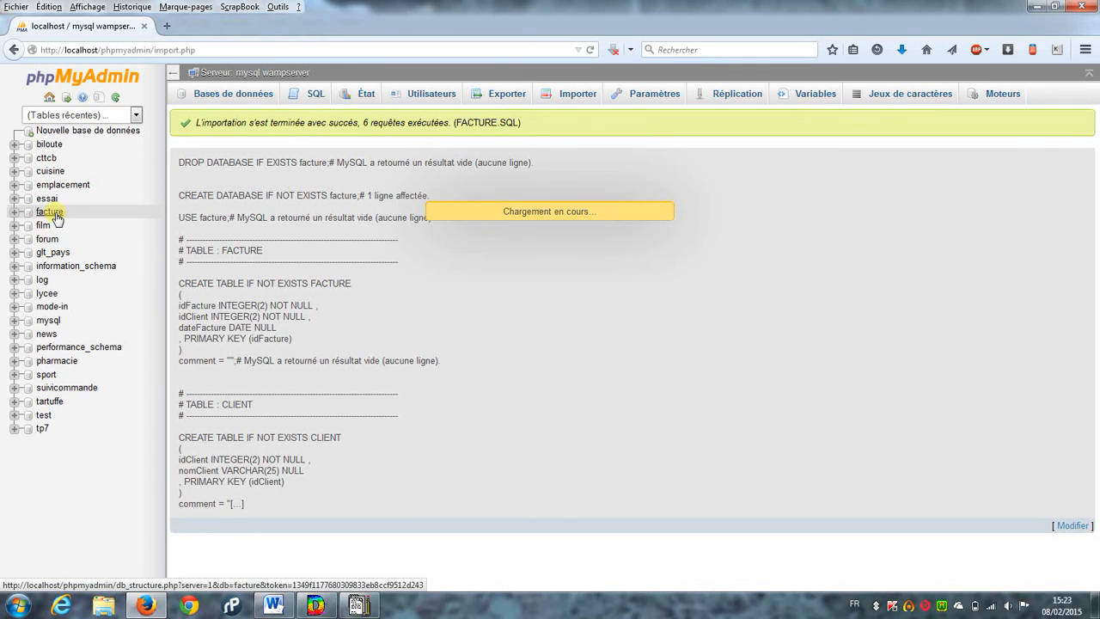